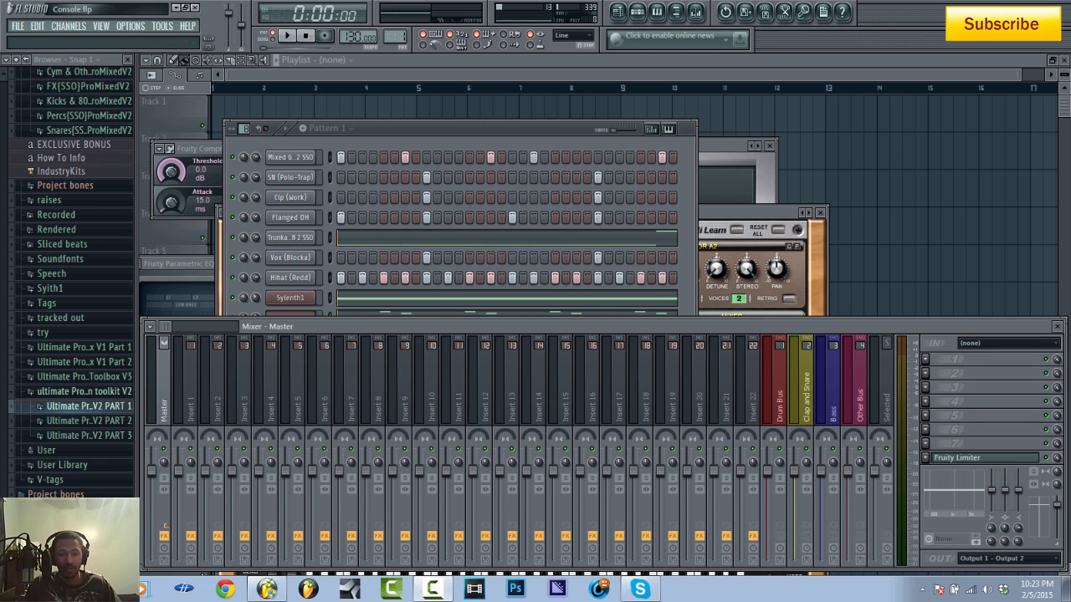
- Look through the available project templates, then view the channel rack and the mixer
left_click(17, 25)
mouse_move(46, 52)
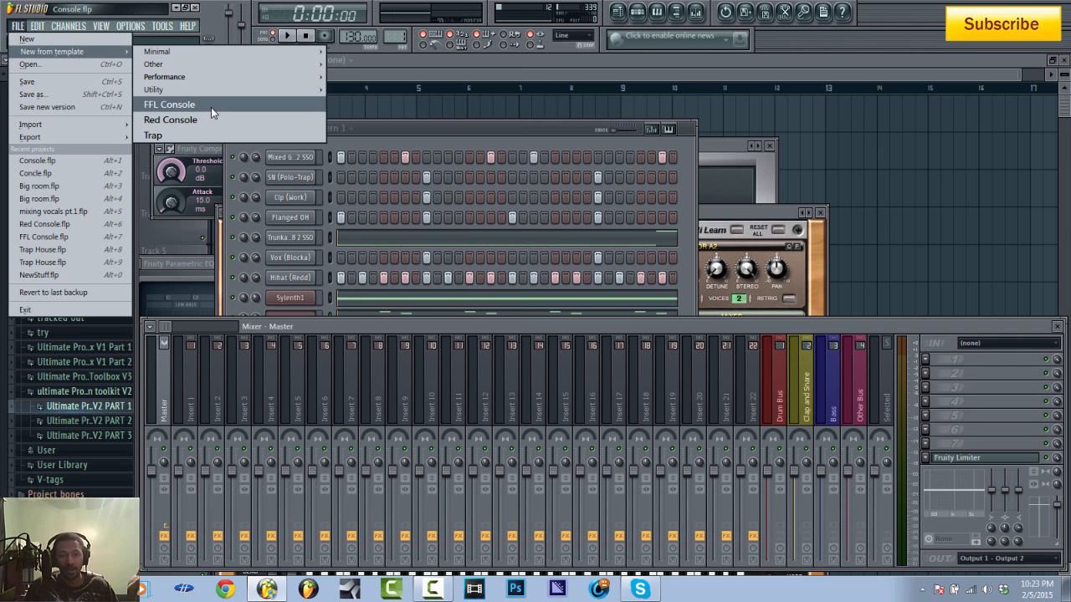
left_click(440, 140)
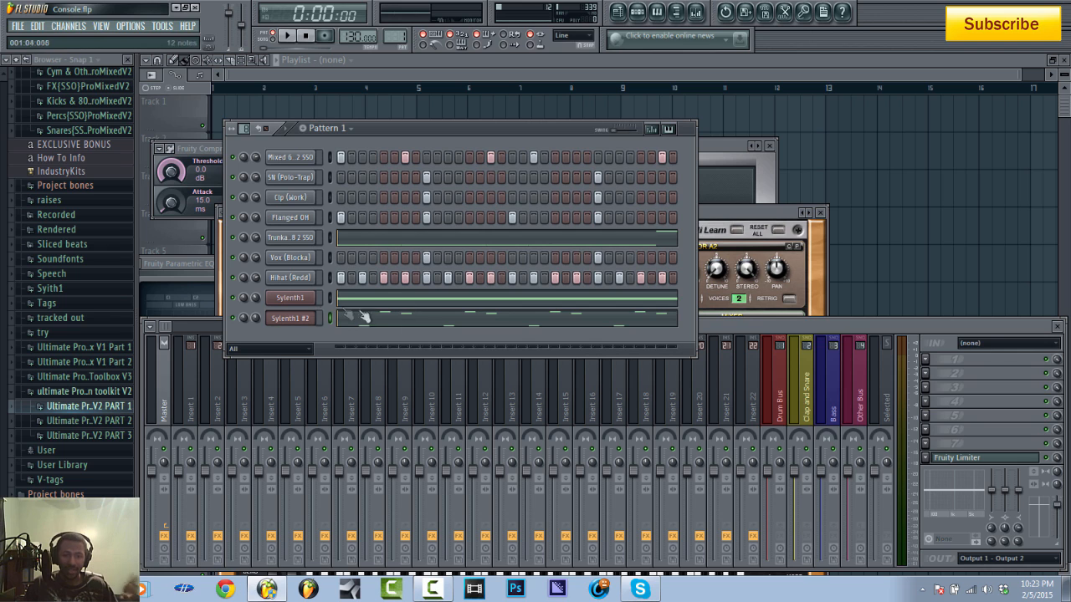
left_click(169, 325)
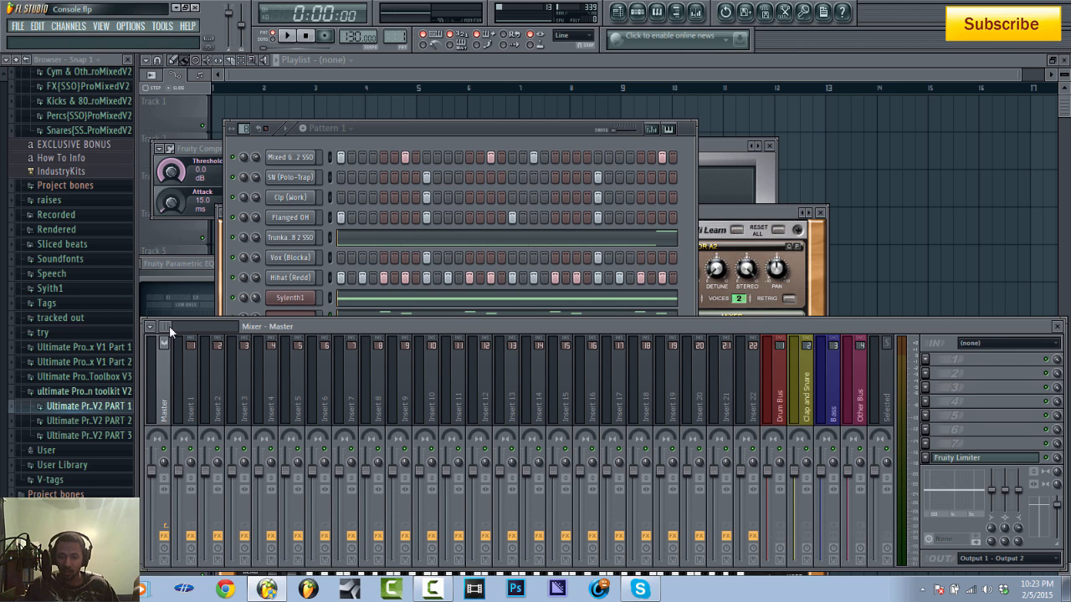
- Open the Fruity Compressor and both Fruity Parametric EQ 2 effects on mixer track Insert 1, arranging the two EQ windows
left_click(192, 402)
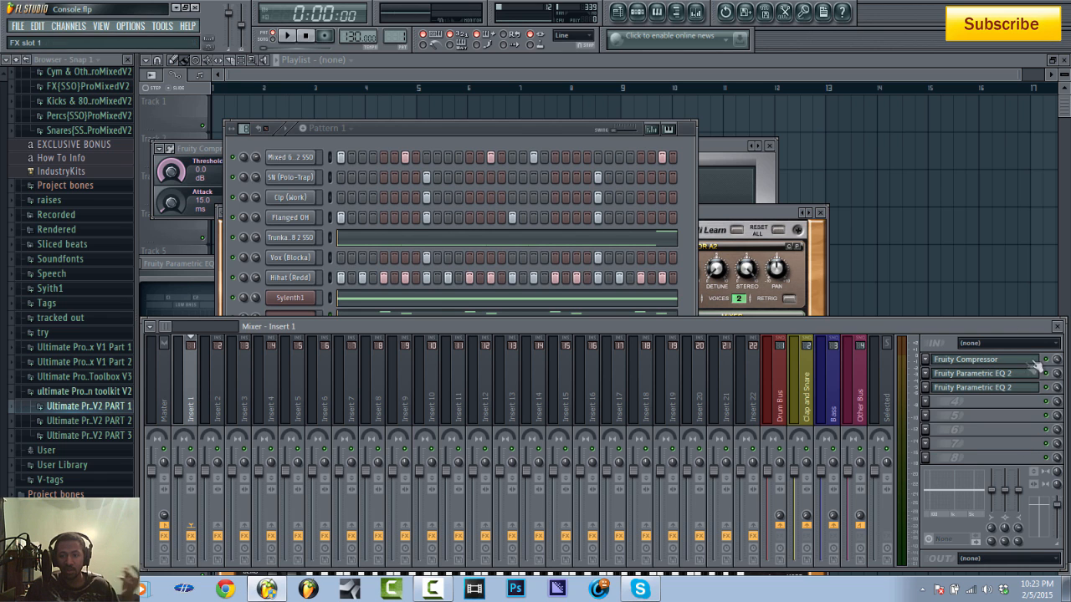
left_click(986, 362)
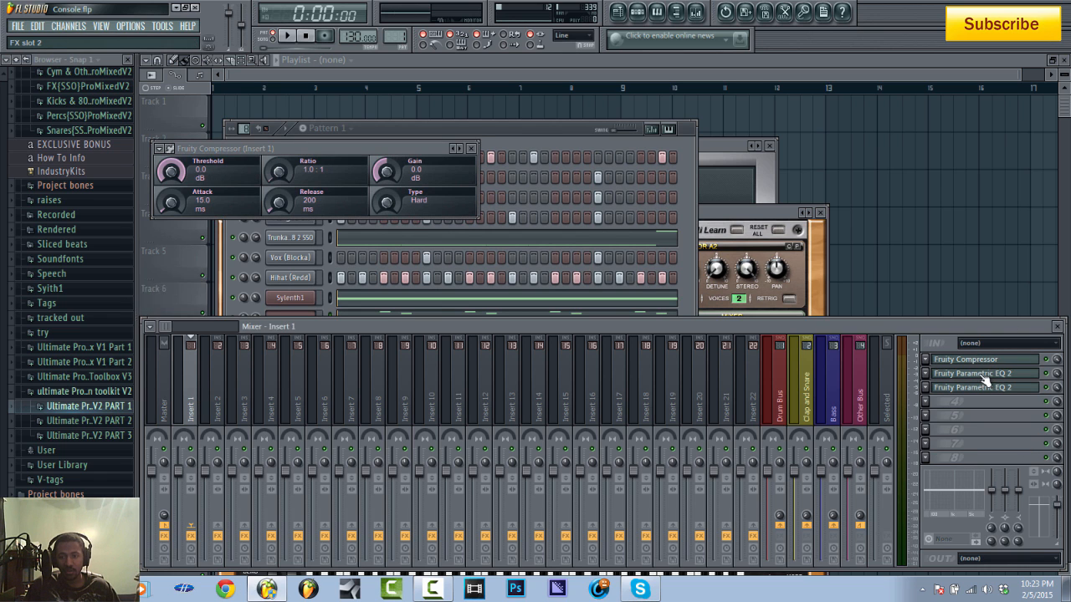
left_click(975, 374)
left_click_drag(362, 266, 517, 230)
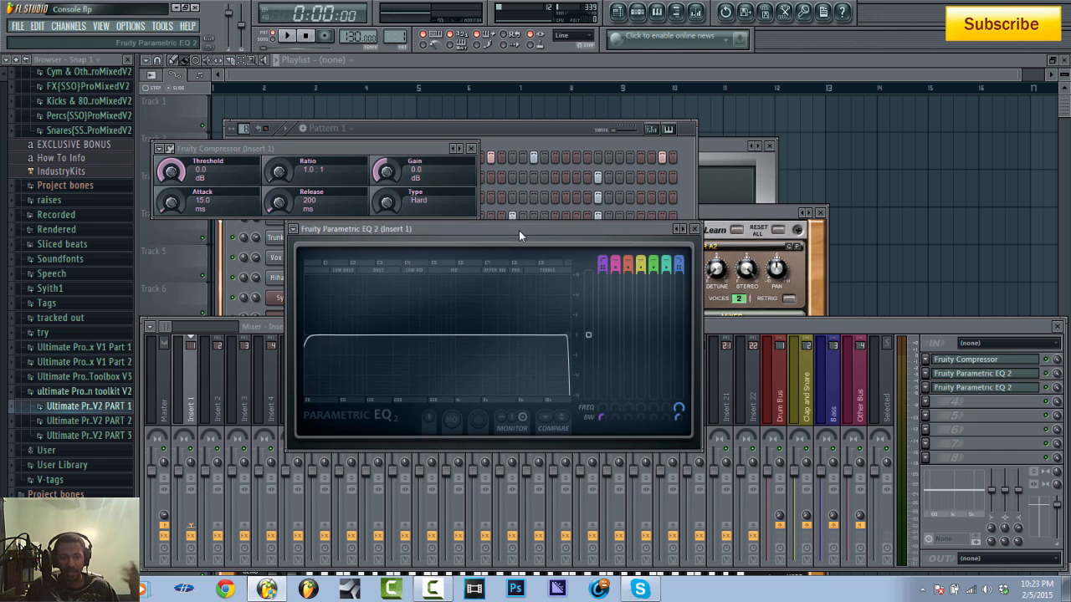
left_click(1010, 390)
left_click_drag(722, 333, 661, 293)
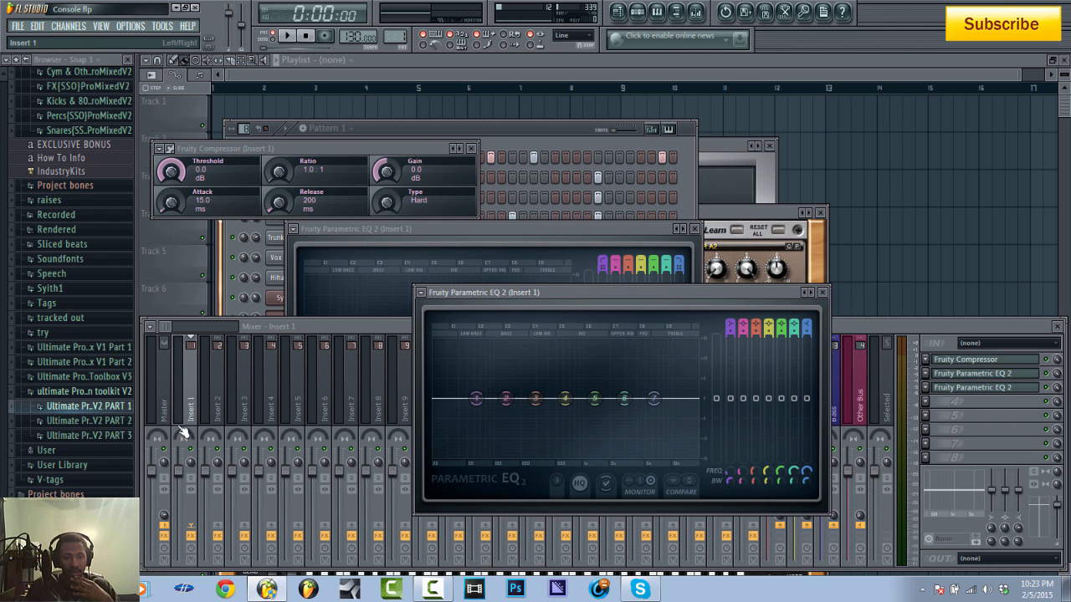
- Examine the four mixing buses in the mixer: Drum Bus, Clap and Snare, Bass and Other Bus
left_click(366, 333)
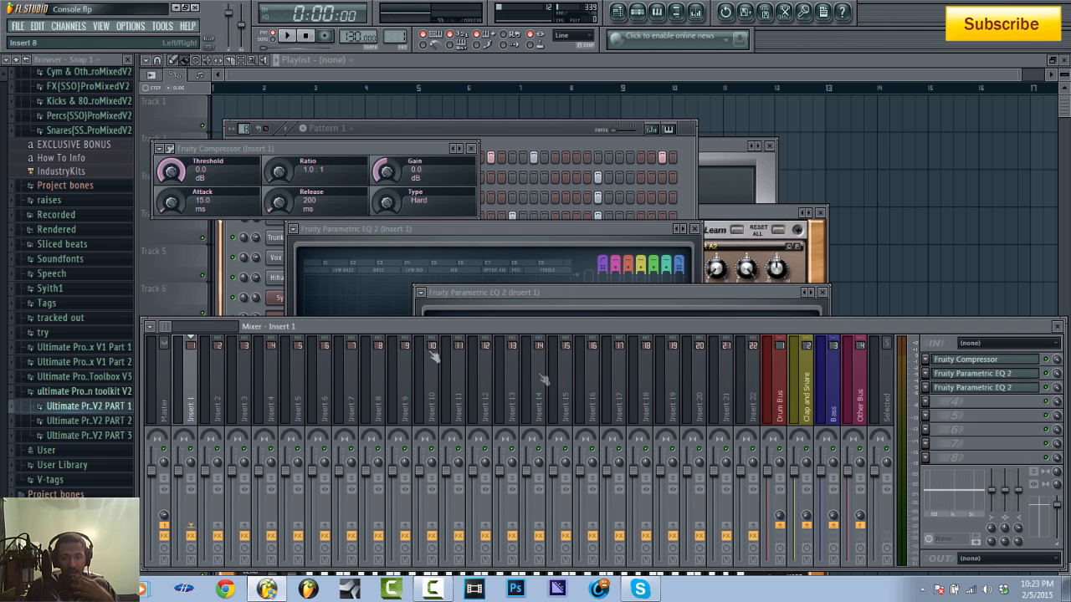
left_click(801, 381)
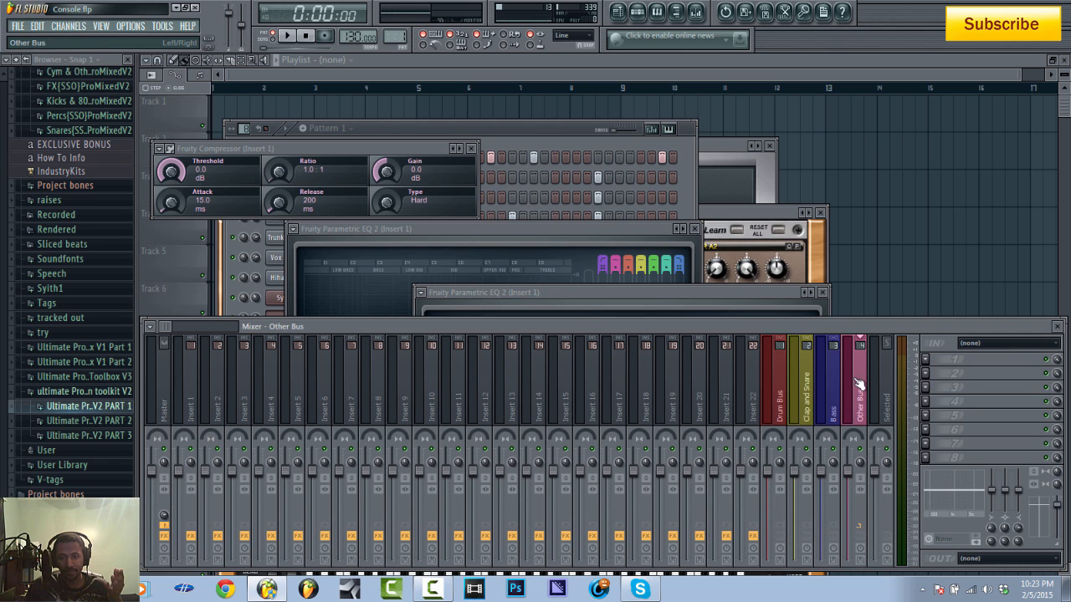
left_click(781, 393)
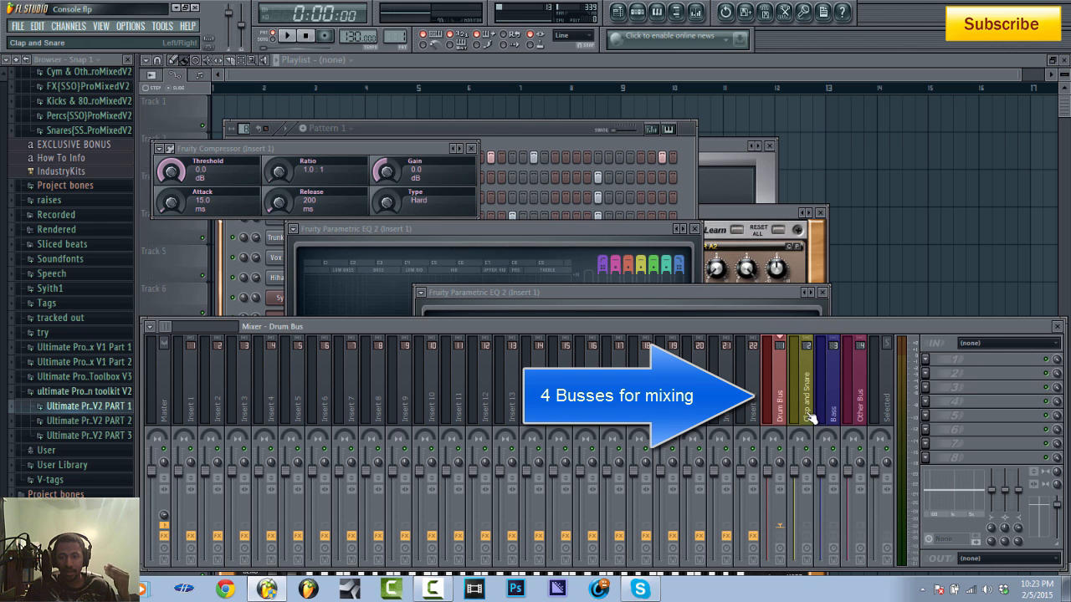
left_click(810, 417)
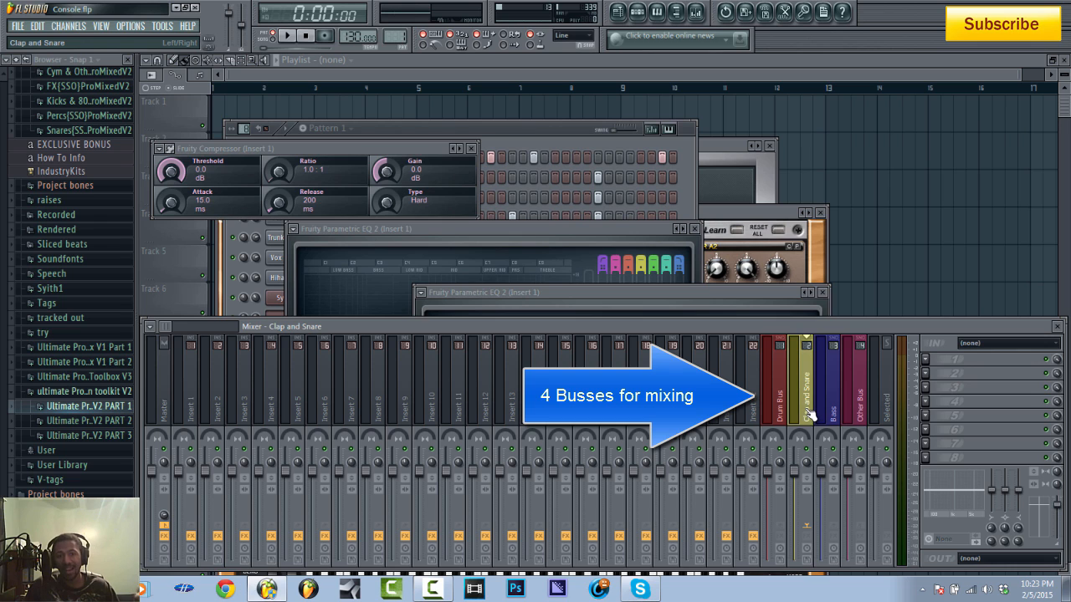
left_click(834, 420)
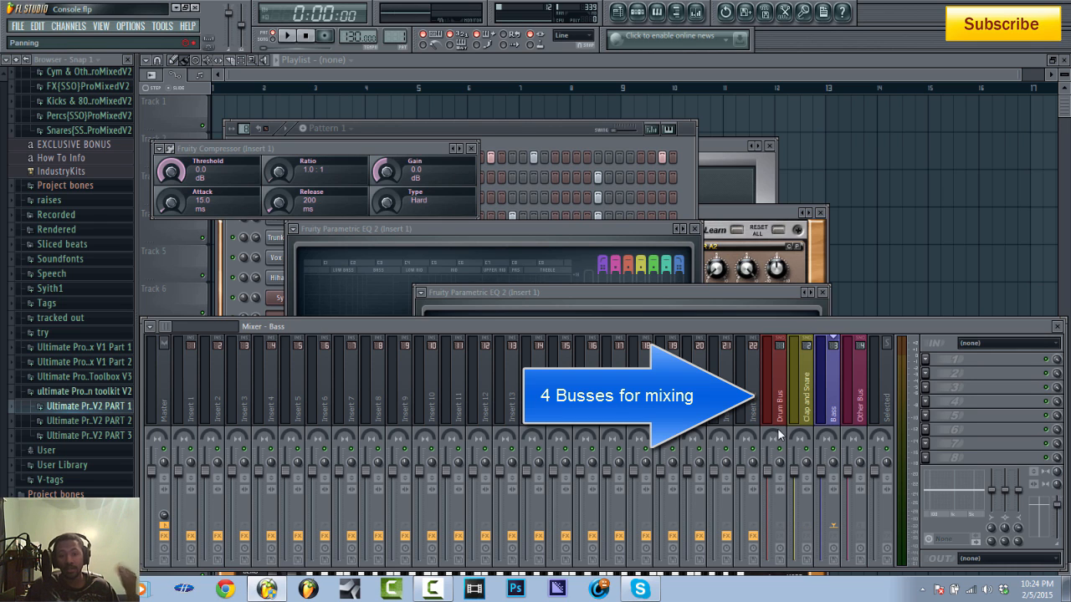
left_click(869, 419)
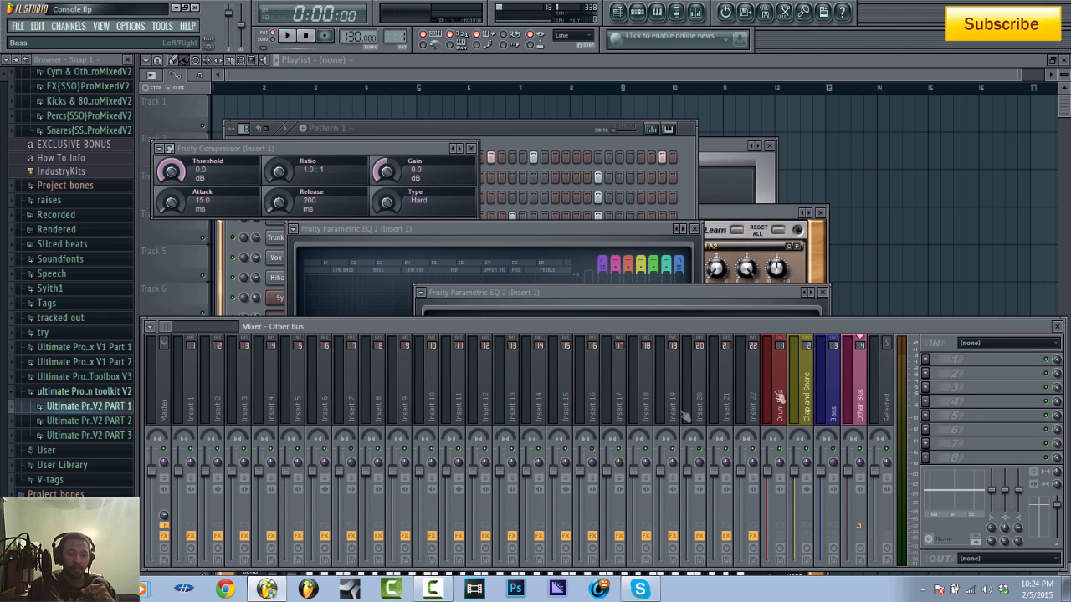
- Inspect the Fruity Limiter on the Master track, then return to the mixer and channel rack
left_click(164, 423)
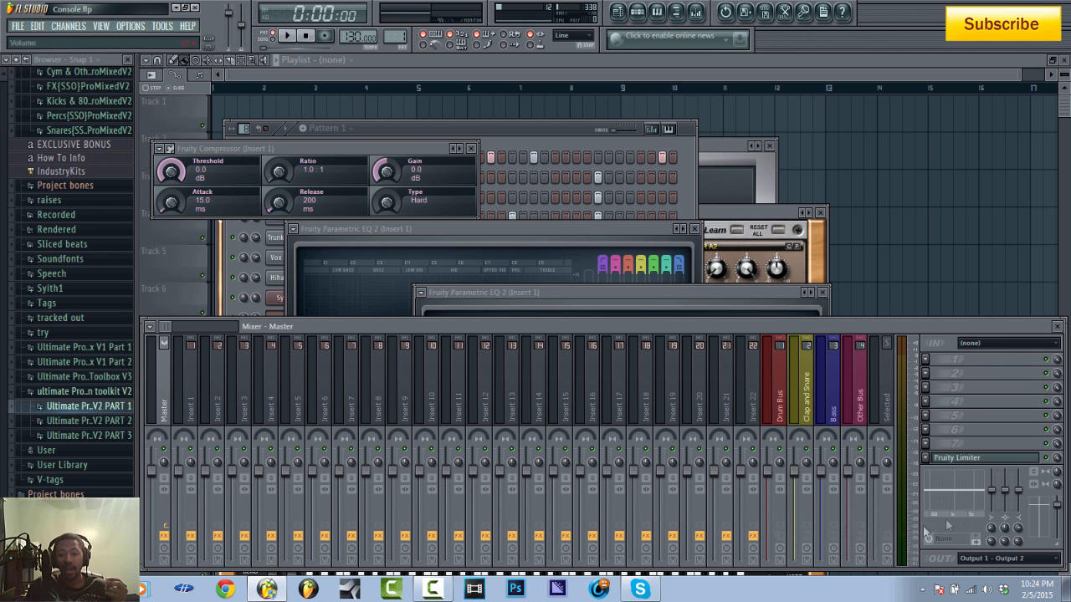
left_click(997, 459)
left_click_drag(646, 146, 586, 173)
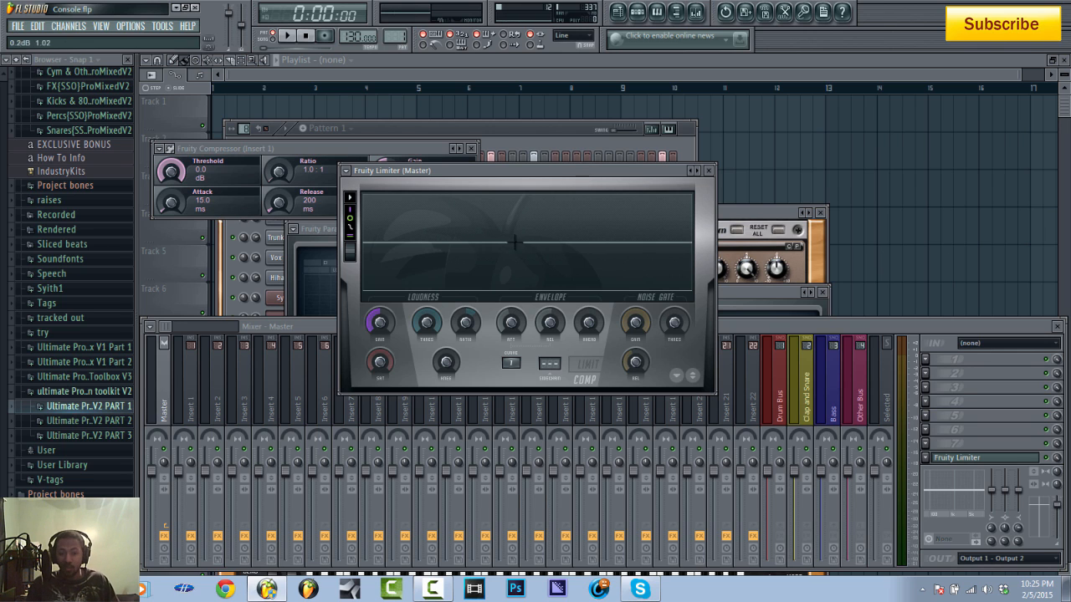
left_click(330, 327)
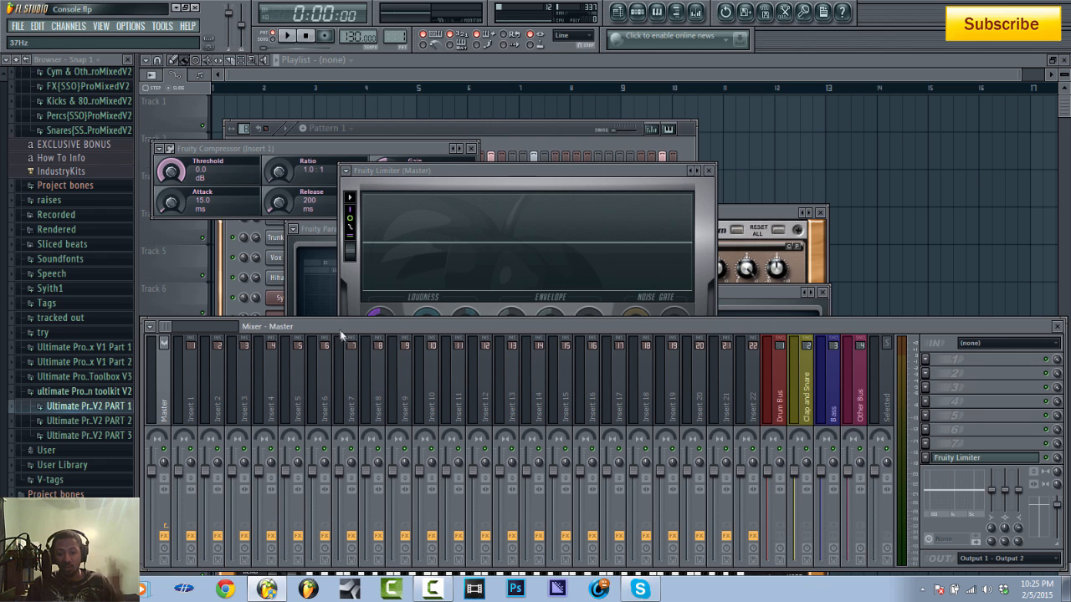
left_click(545, 131)
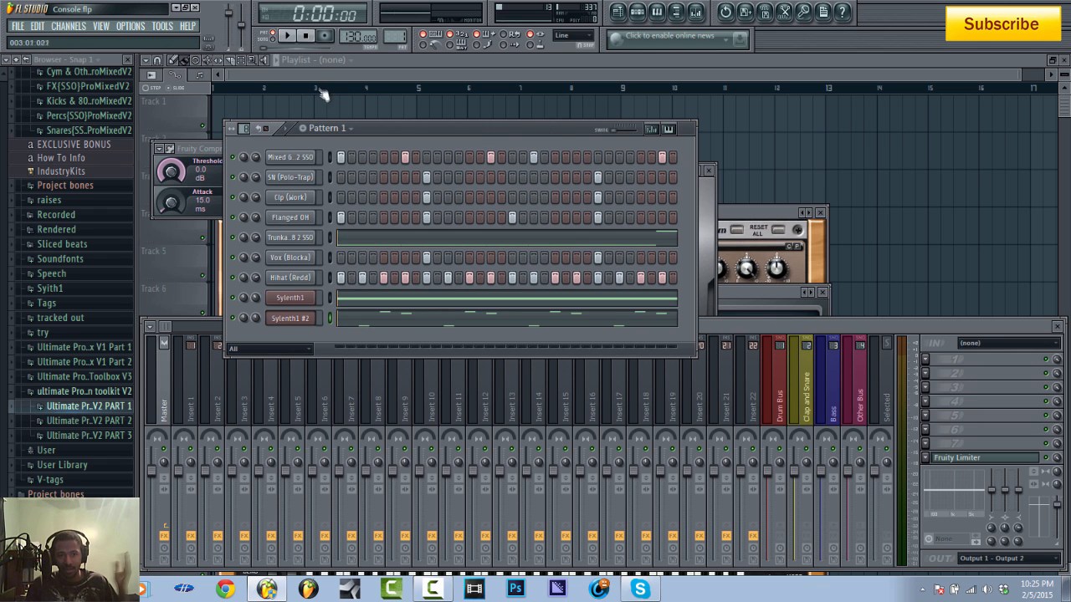
- Set the audio output device to Line Out (2- Scarlett 2i2 USB) and close the settings
left_click(130, 26)
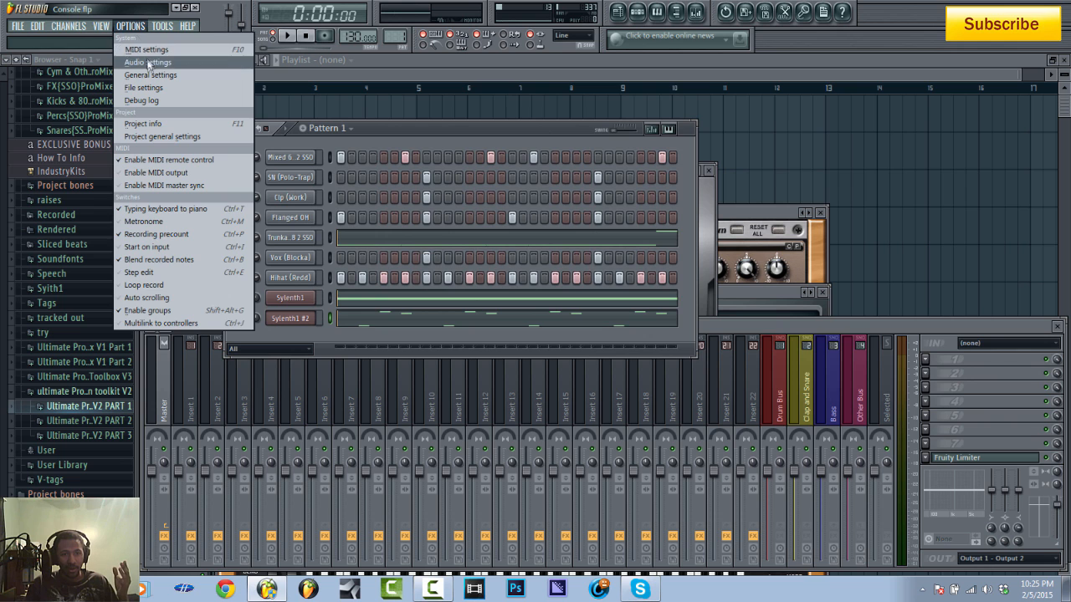
left_click(144, 60)
left_click(519, 118)
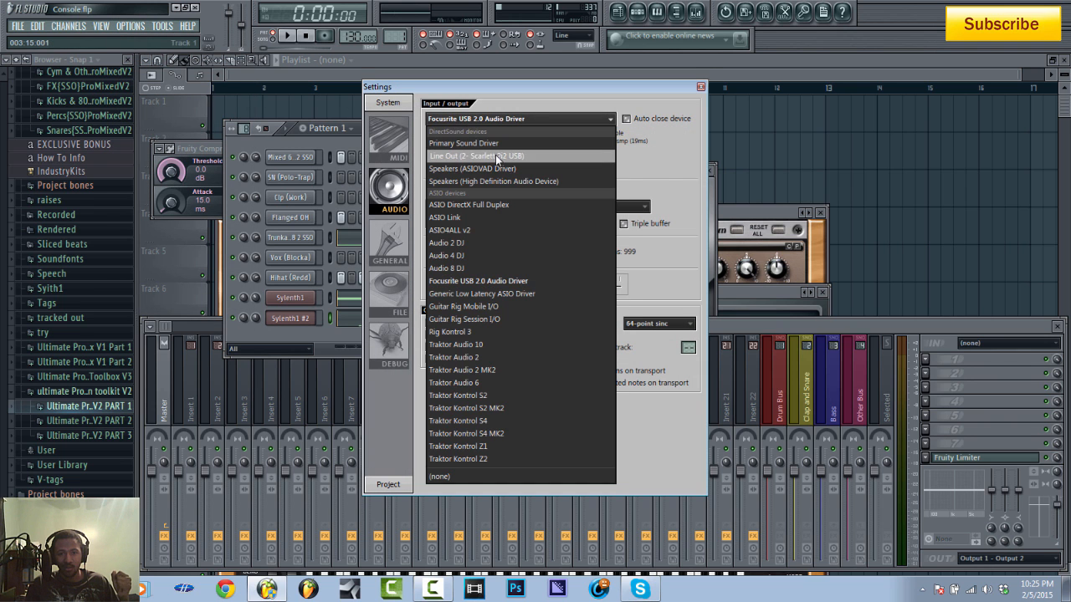
left_click(496, 157)
left_click(701, 87)
- Reposition the channel rack for a clearer view and play Pattern 1 to listen to the beat
left_click_drag(445, 128, 477, 114)
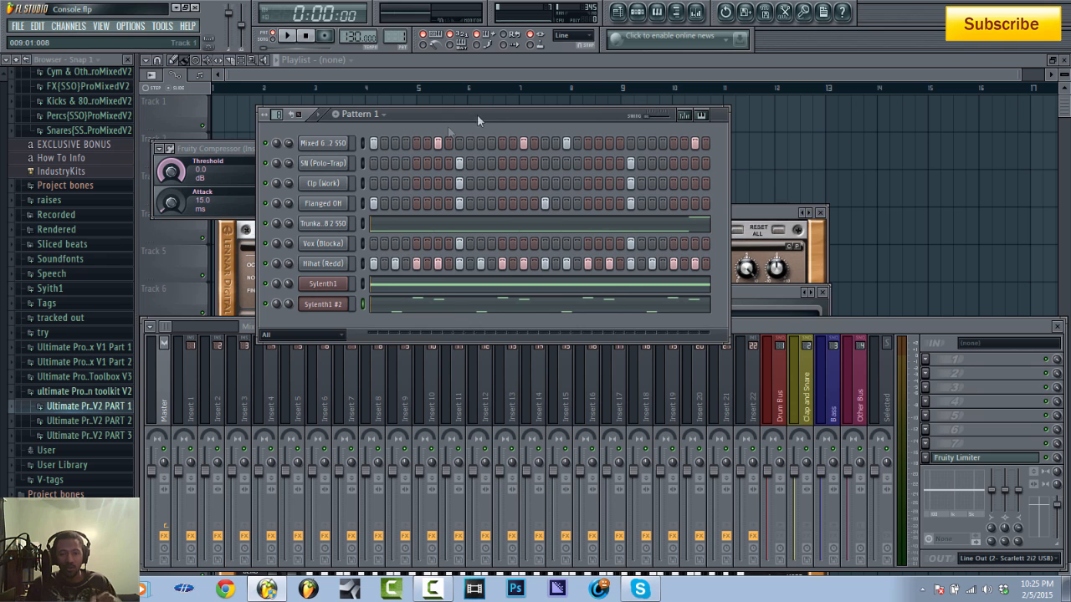
left_click(294, 43)
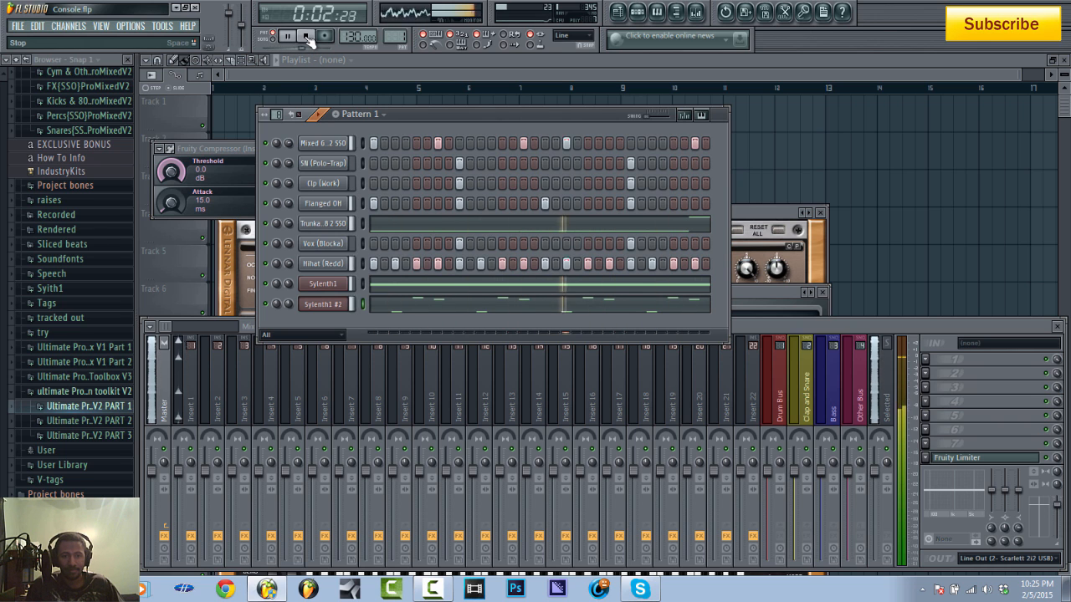
left_click(307, 38)
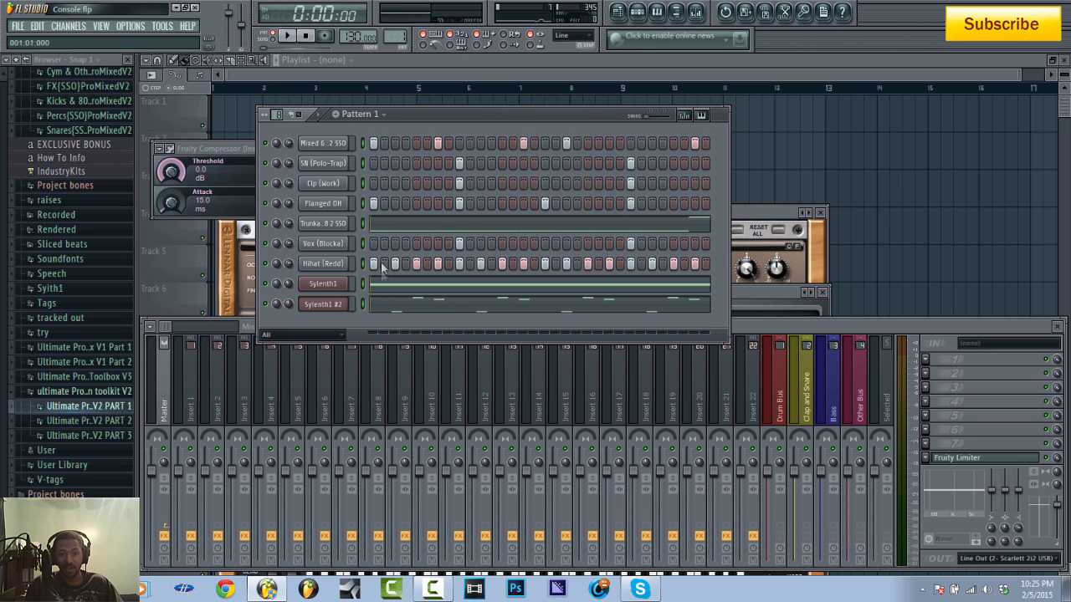
- Link all selected channels to consecutive mixer tracks starting from Insert 1
left_click(198, 386)
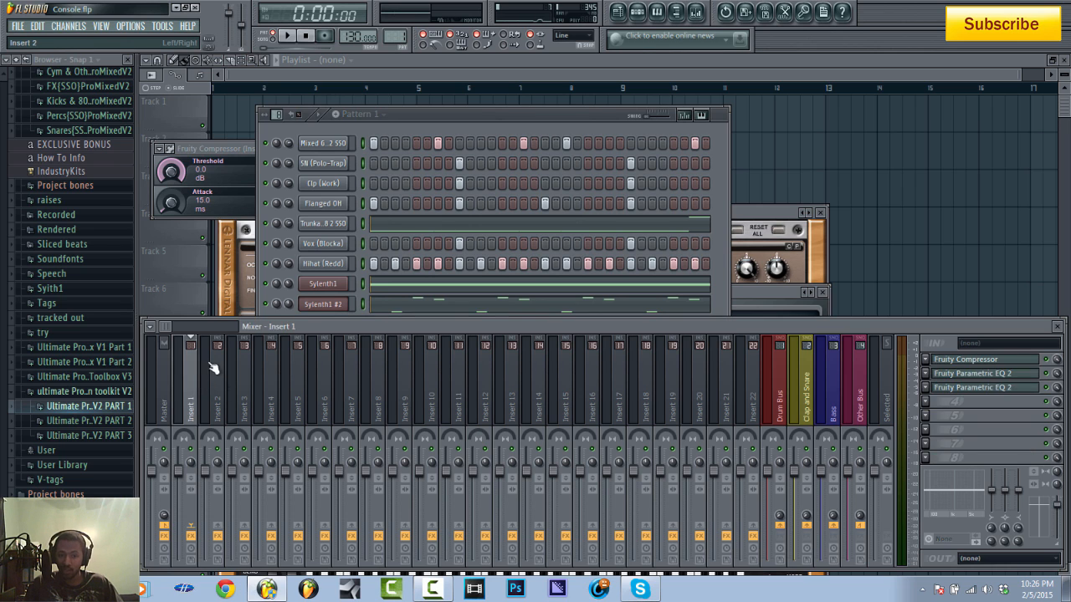
right_click(198, 385)
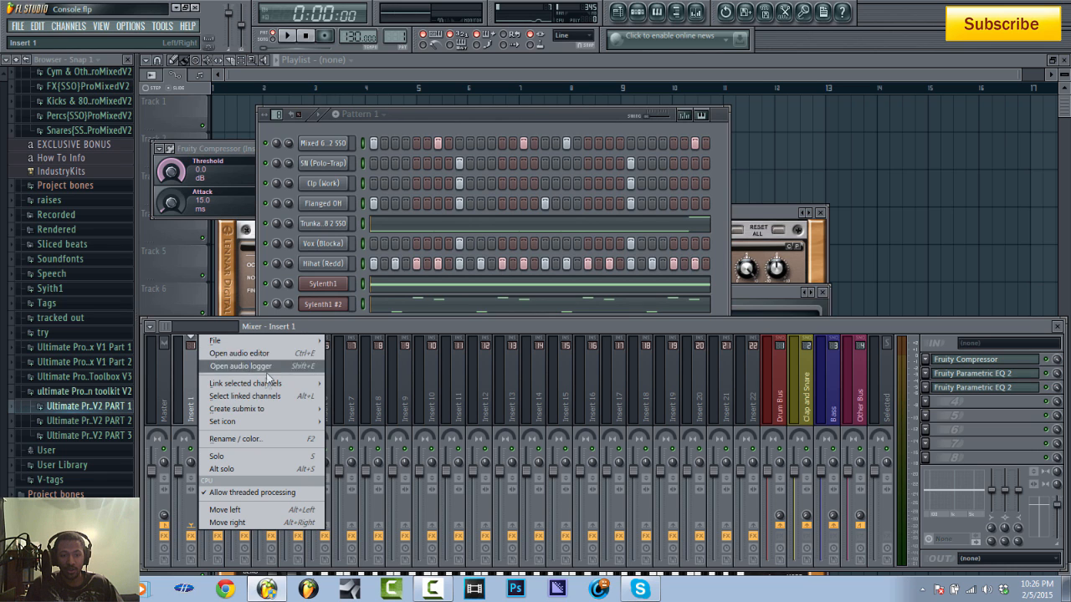
mouse_move(261, 385)
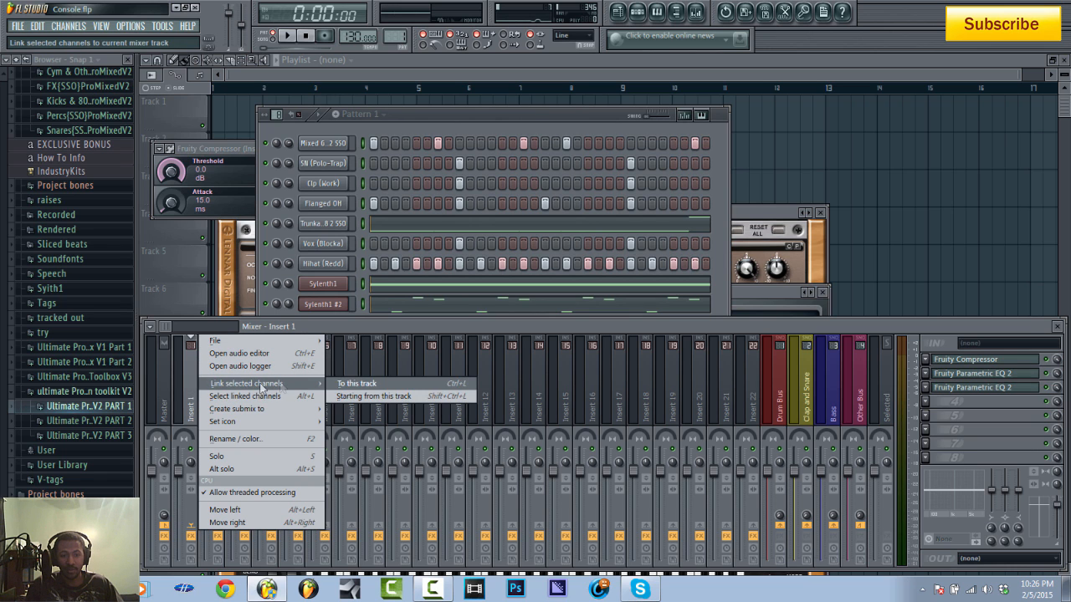
left_click(377, 399)
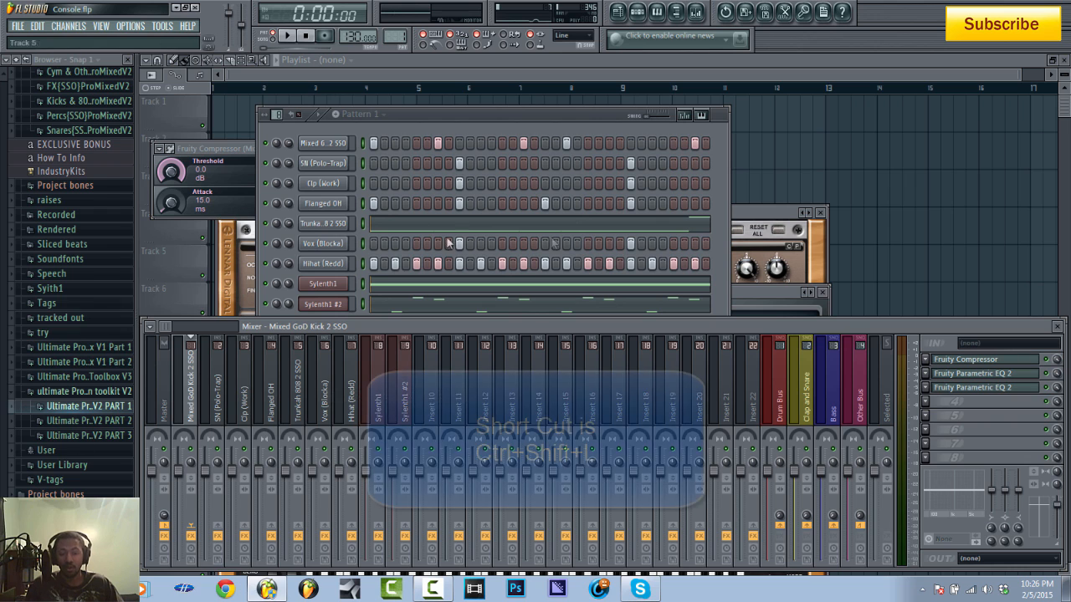
mouse_move(269, 385)
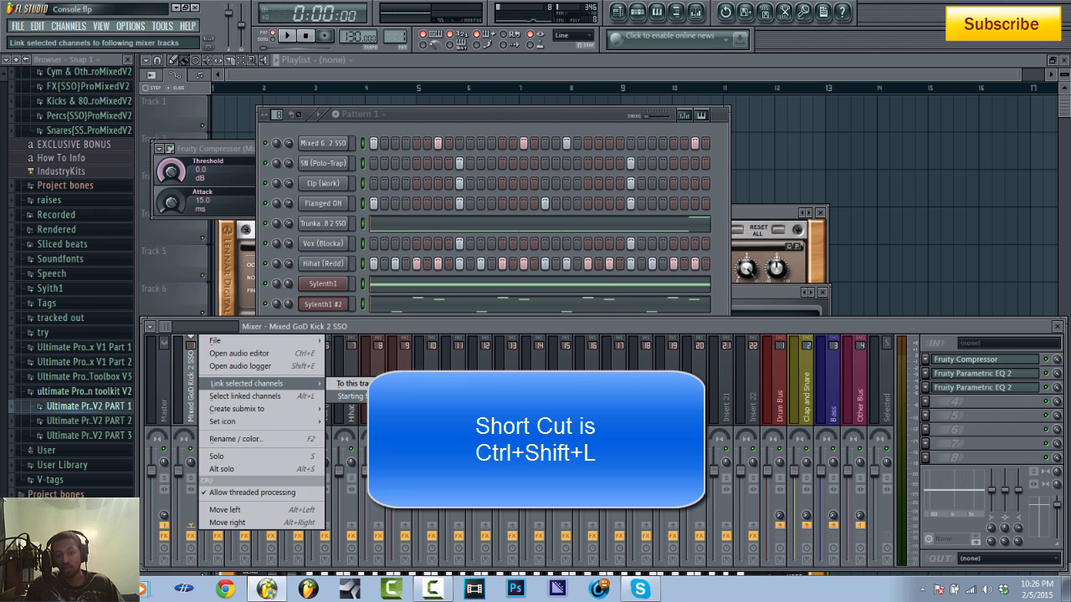
left_click(468, 108)
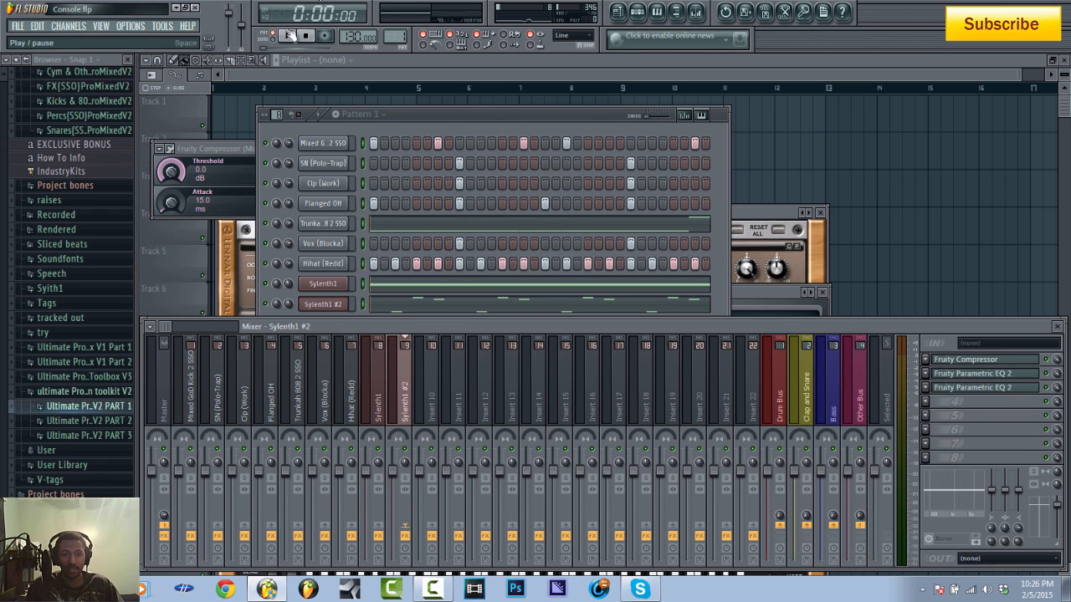
- Play the pattern to check the signal on the linked mixer tracks, and select the Mixed GoD Kick 2 SSO track
left_click(288, 34)
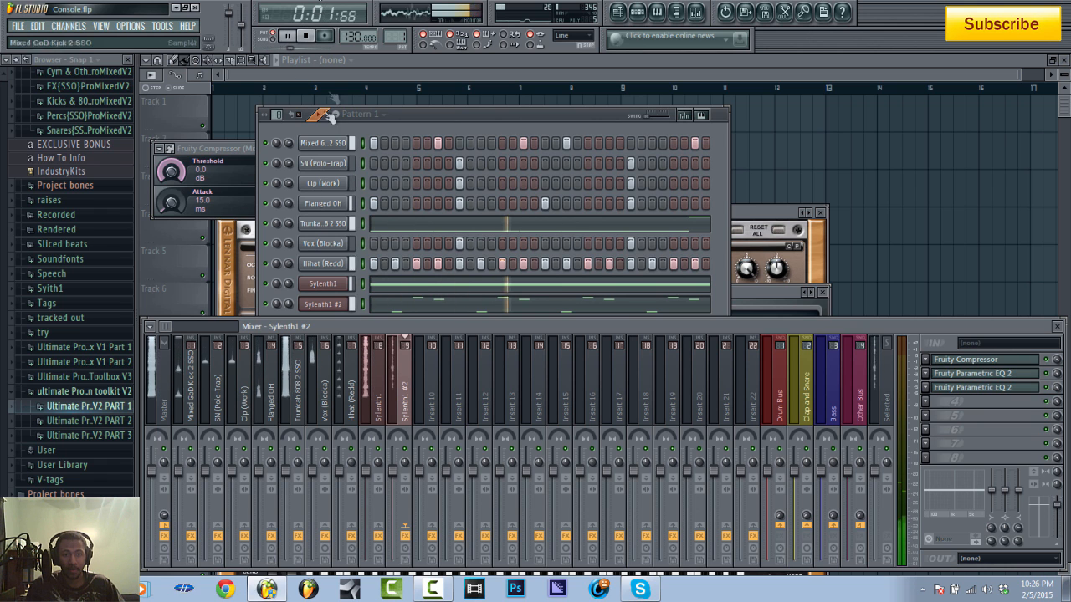
left_click(307, 36)
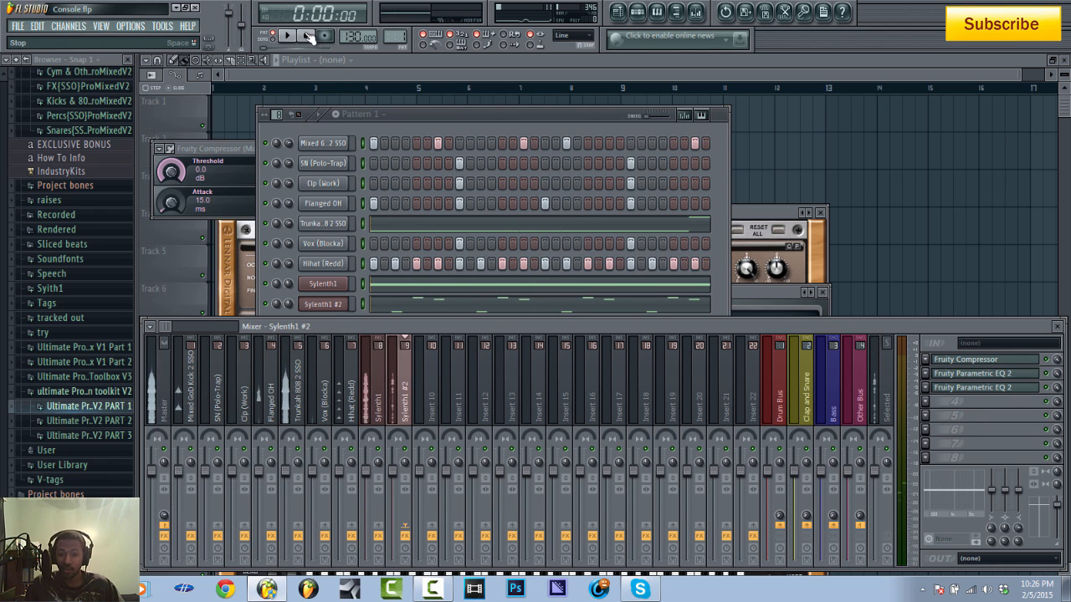
left_click(194, 393)
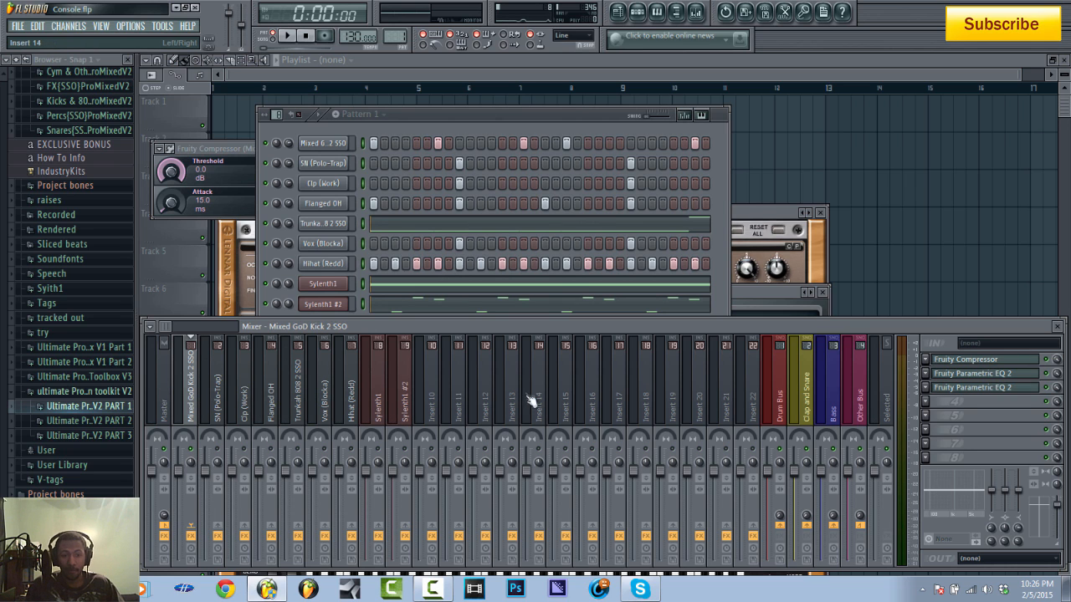
key("space")
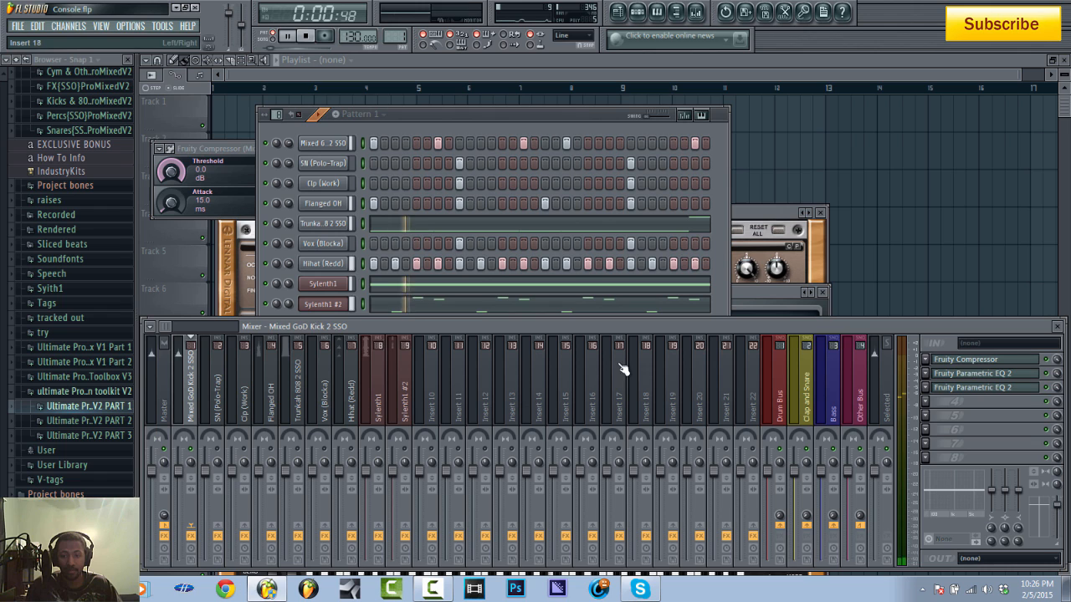
key("space")
- Set the kick track's Fruity Compressor to threshold -20.2 dB, ratio 3.7:1, attack 17.2 ms and release 466 ms during playback
left_click(980, 361)
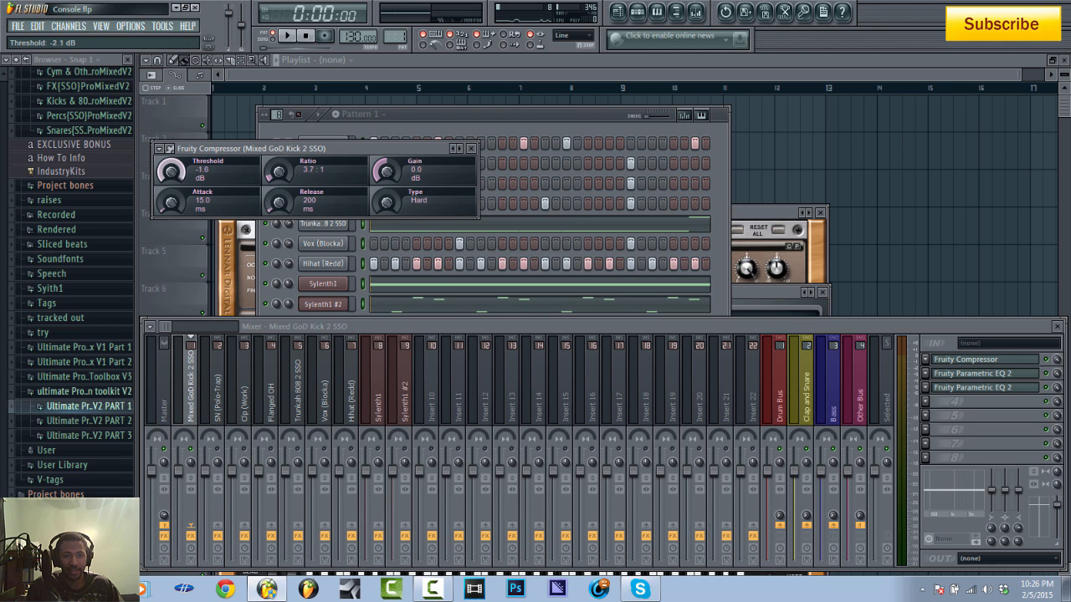
key("space")
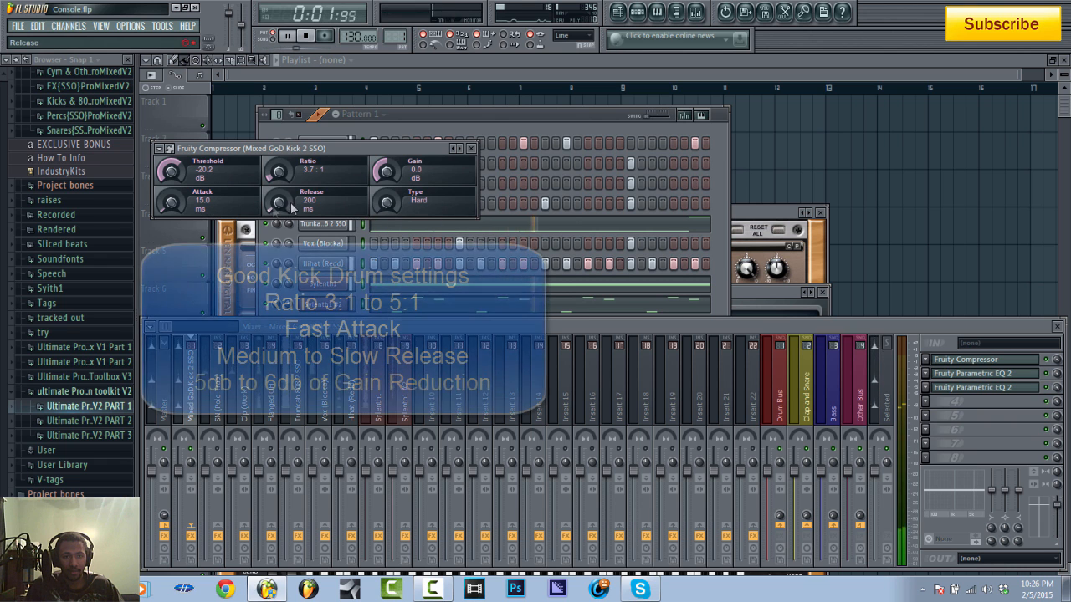
mouse_move(172, 204)
left_mouse_down()
mouse_move(172, 250)
mouse_move(172, 194)
left_mouse_up()
mouse_move(286, 201)
left_mouse_down()
mouse_move(286, 167)
mouse_move(285, 193)
left_mouse_up()
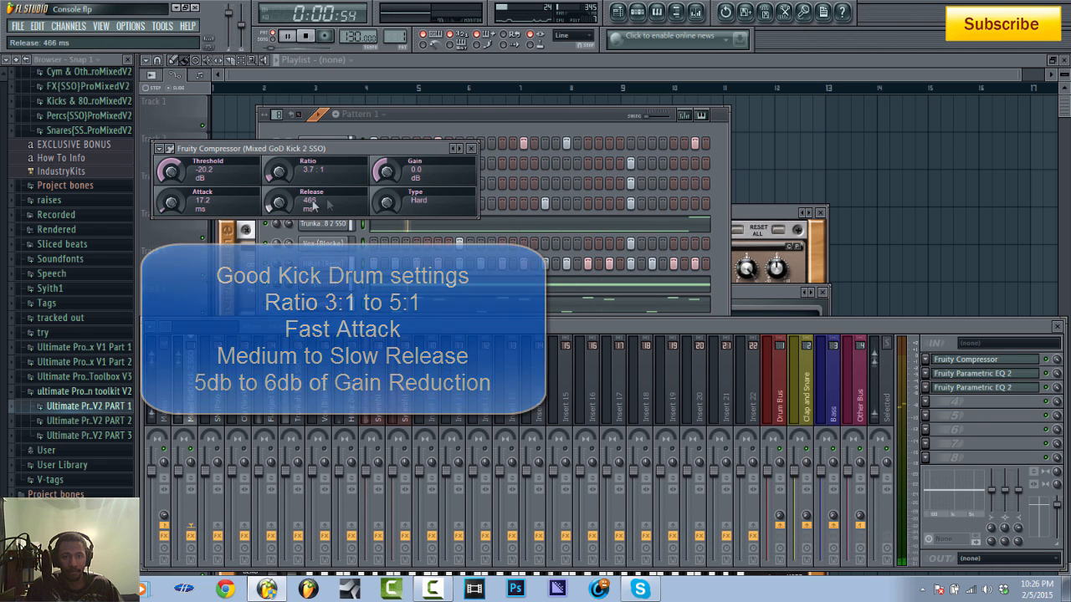
- Set the kick compressor's threshold to -12.4 dB and gain to 7.0 dB, comparing the sound with the effect bypassed during playback
left_click_drag(174, 174, 173, 196)
left_click_drag(383, 177, 383, 164)
left_click_drag(171, 173, 170, 136)
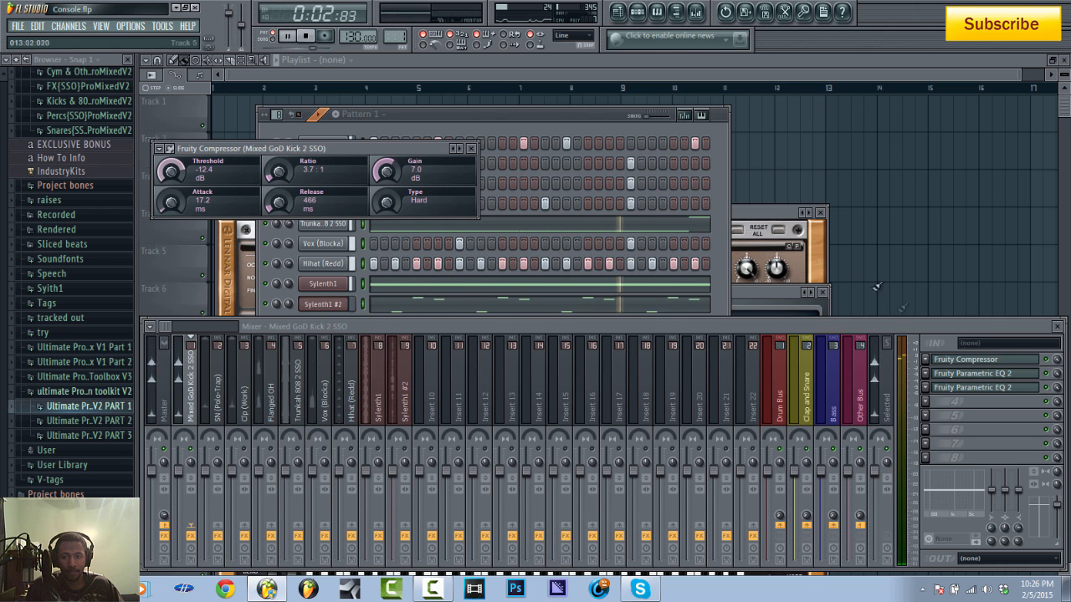
left_click(1045, 360)
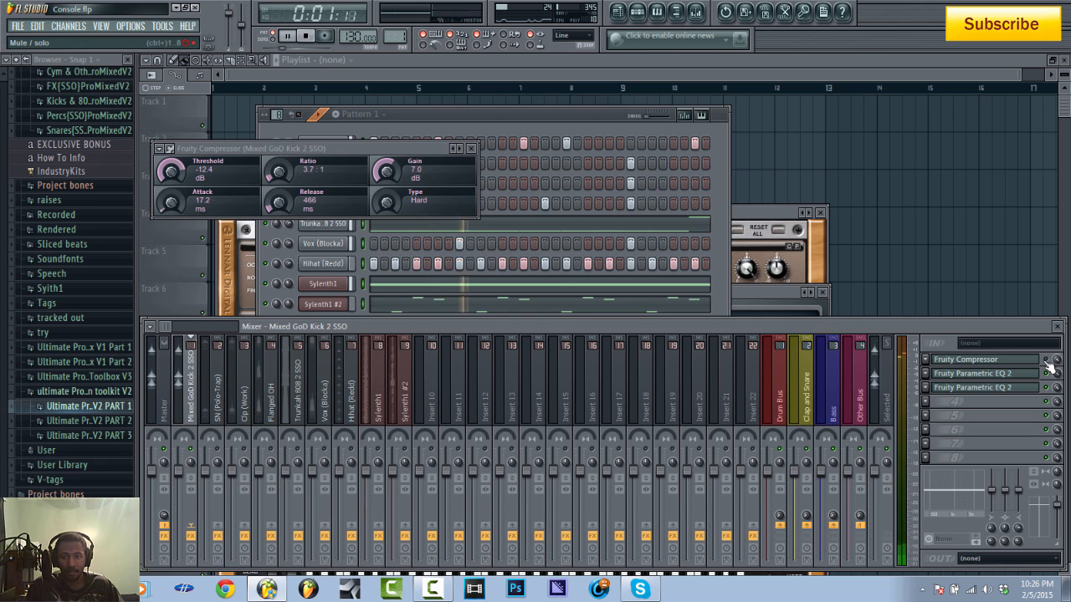
key("space")
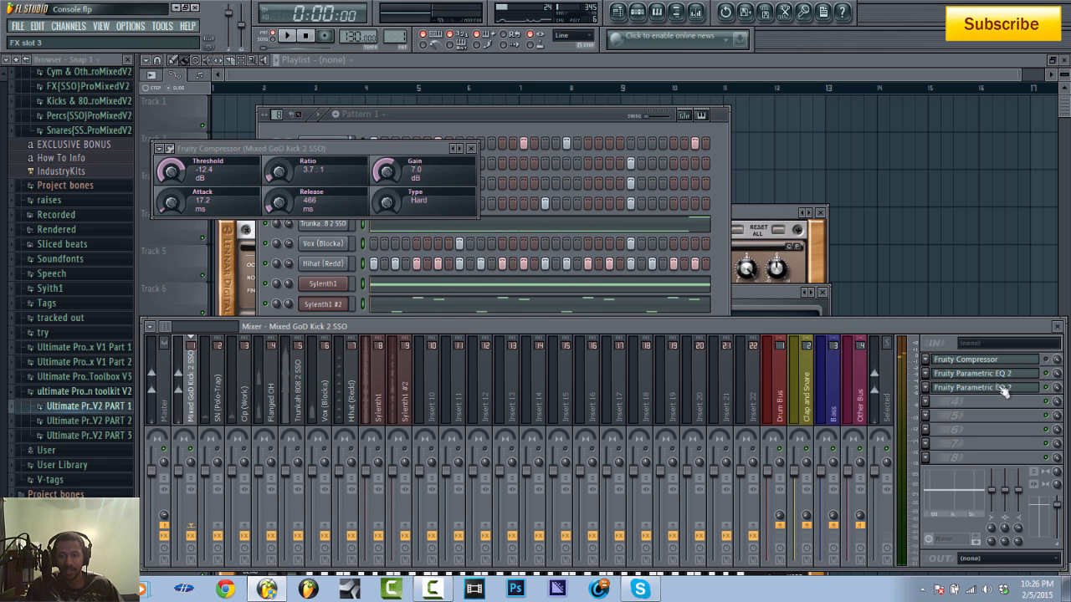
- Cut the kick's highs around 2 kHz and its lows at 49 Hz in the first Fruity Parametric EQ 2 while playing the pattern
left_click(995, 377)
key("space")
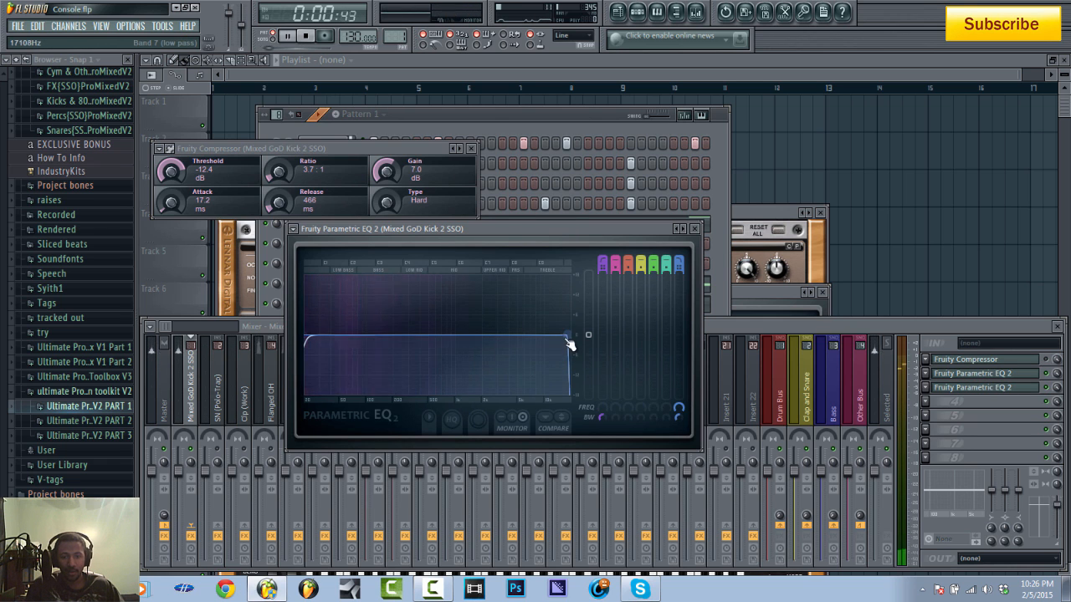
left_click_drag(502, 335, 459, 335)
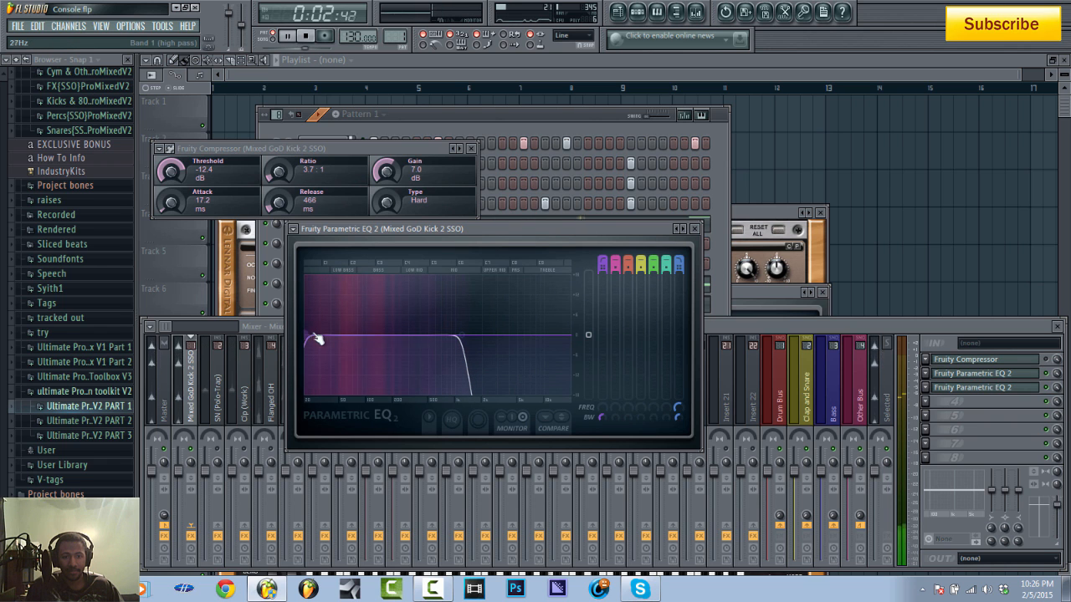
left_click_drag(325, 335, 338, 336)
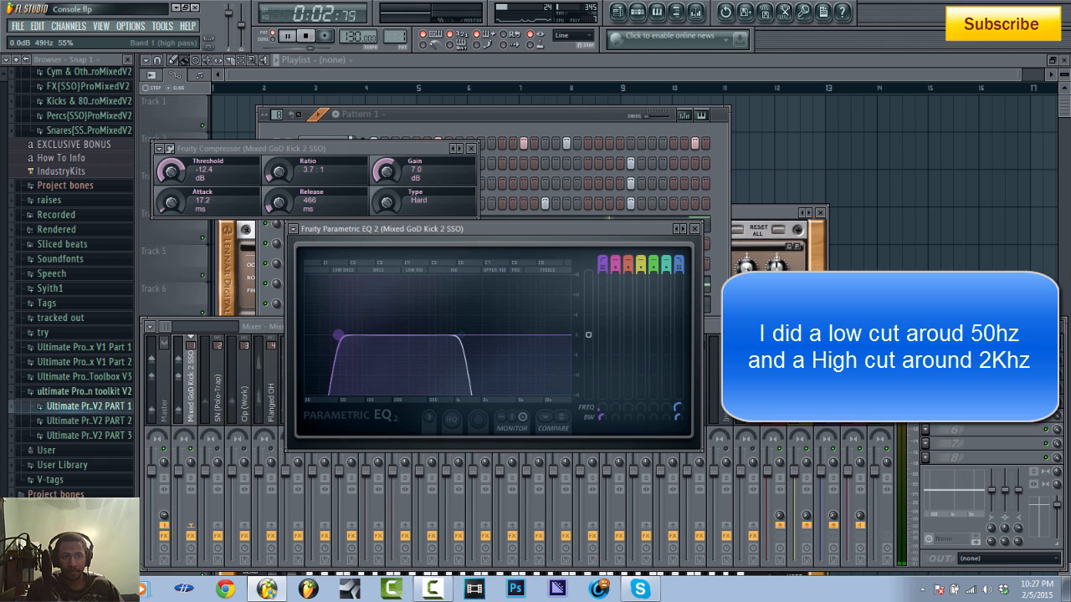
key("space")
- Cut band 3 of the kick's second Fruity Parametric EQ 2 by 4.1 dB at 384 Hz during playback, and close the equalizer
left_click(983, 388)
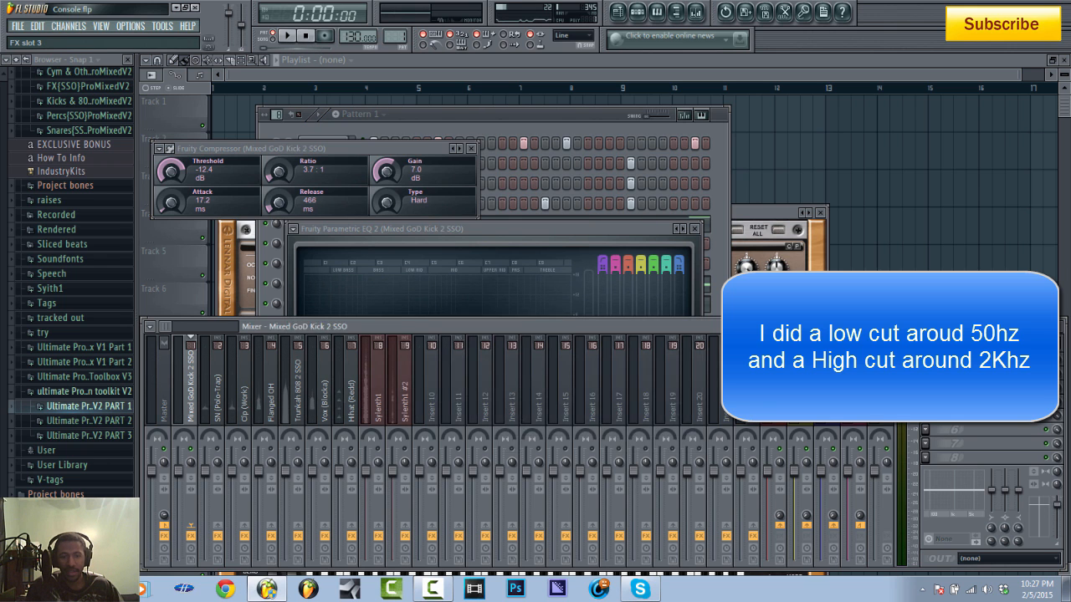
key("space")
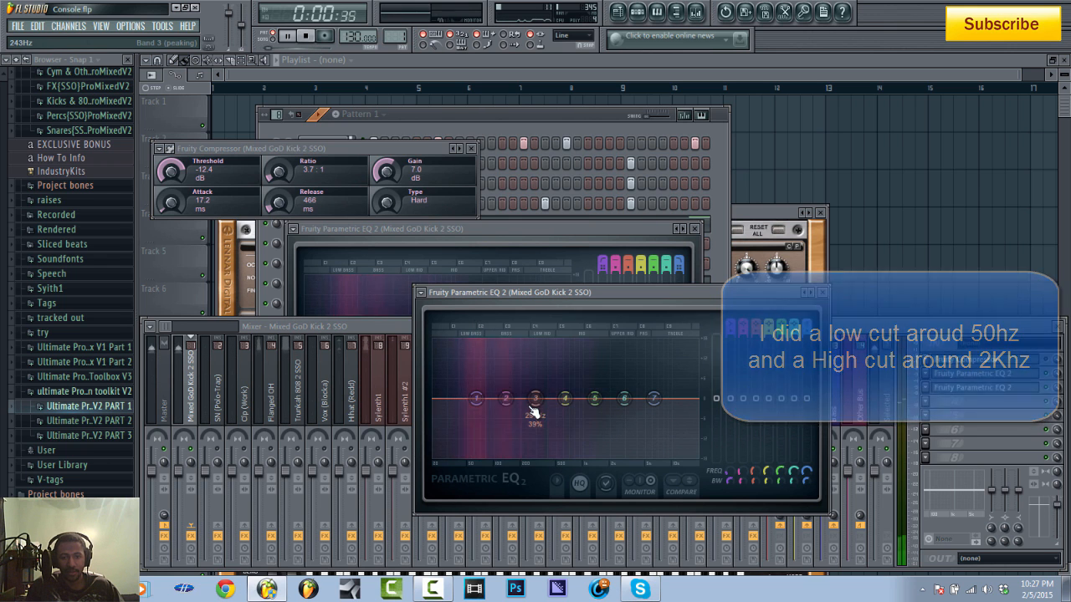
left_click_drag(535, 400, 546, 410)
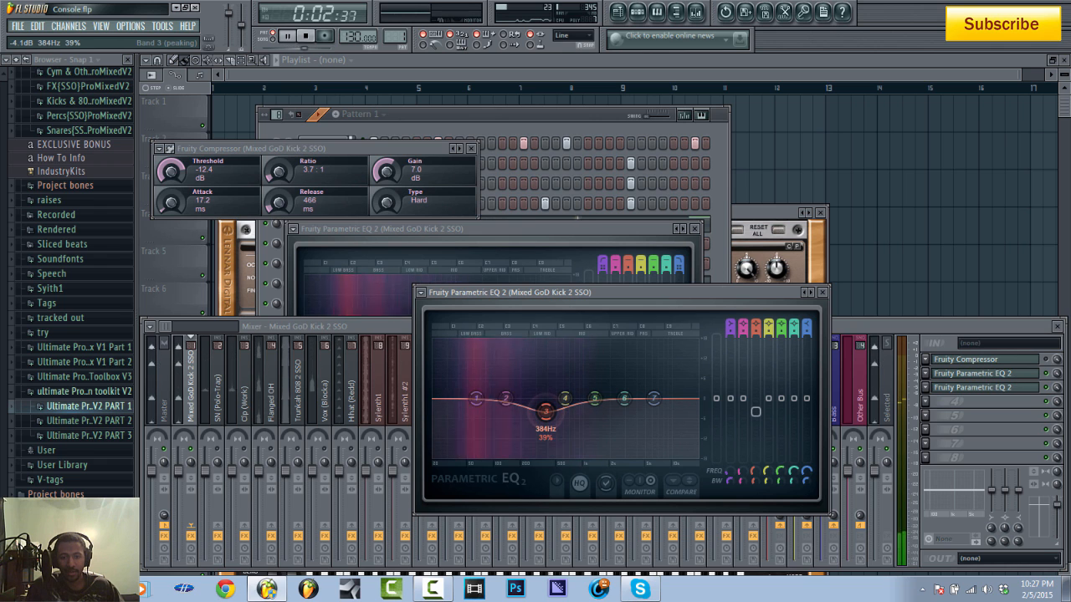
key("space")
left_click(822, 292)
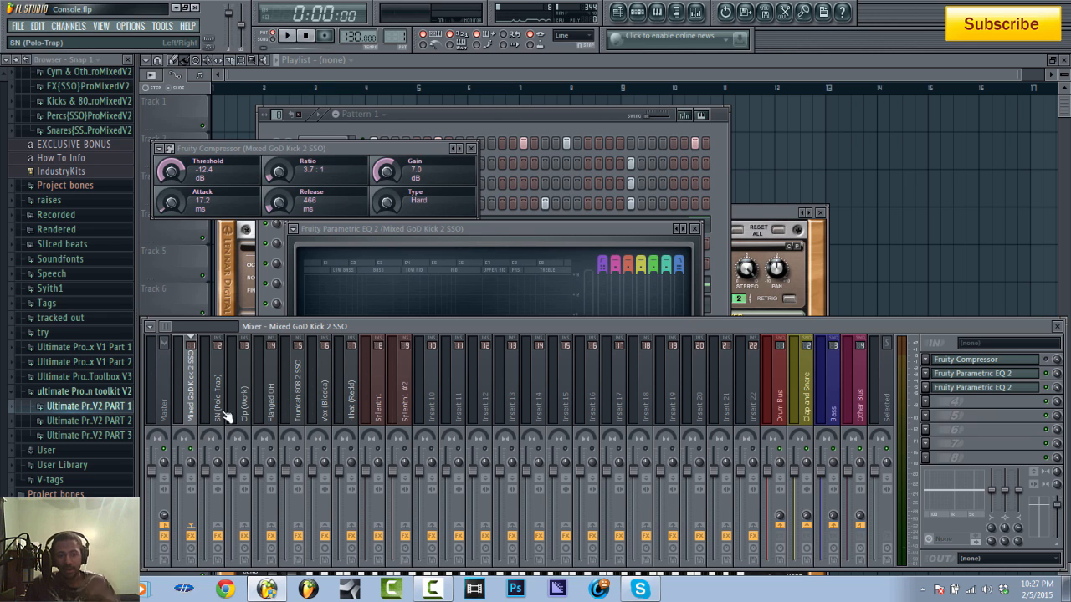
- Send the Mixed GoD Kick 2 SSO track to the Drum Bus with its master send turned down, and play the pattern
left_click(220, 450)
left_click(270, 418)
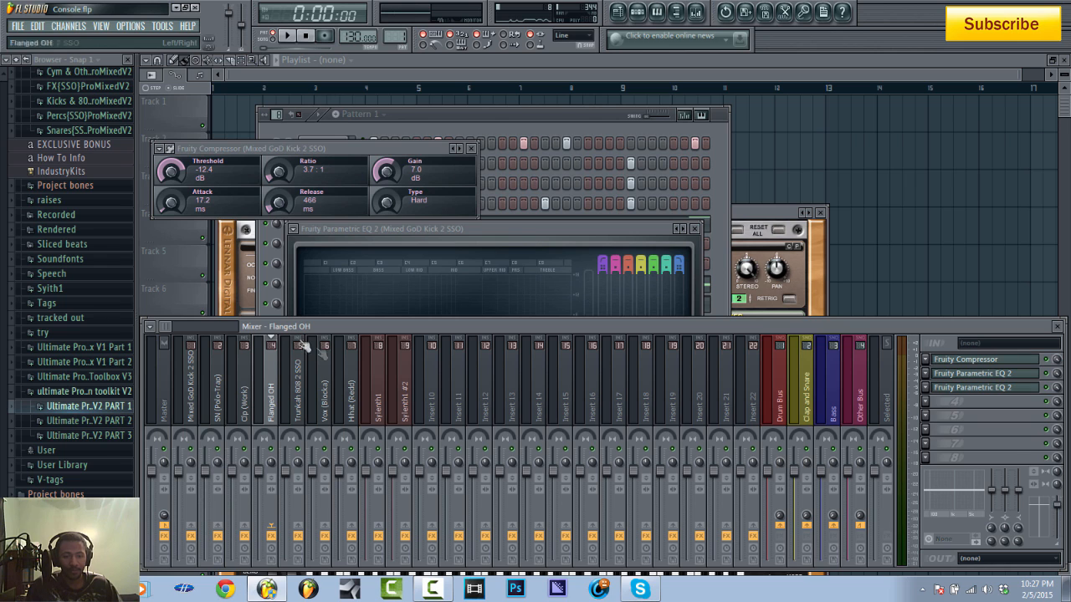
left_click(196, 402)
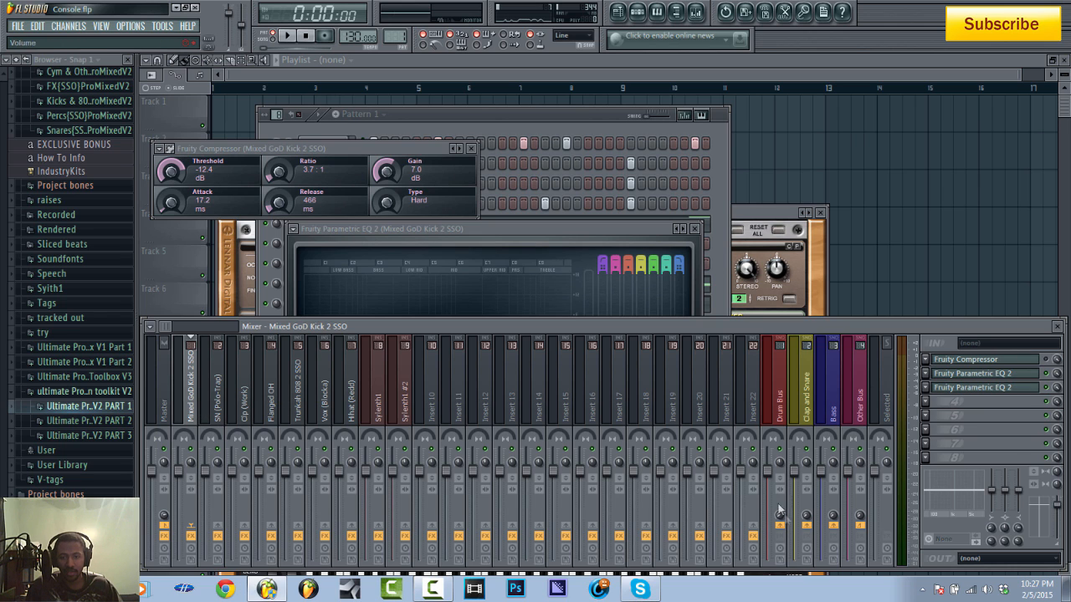
mouse_move(782, 514)
left_mouse_down()
mouse_move(781, 543)
mouse_move(781, 515)
left_mouse_up()
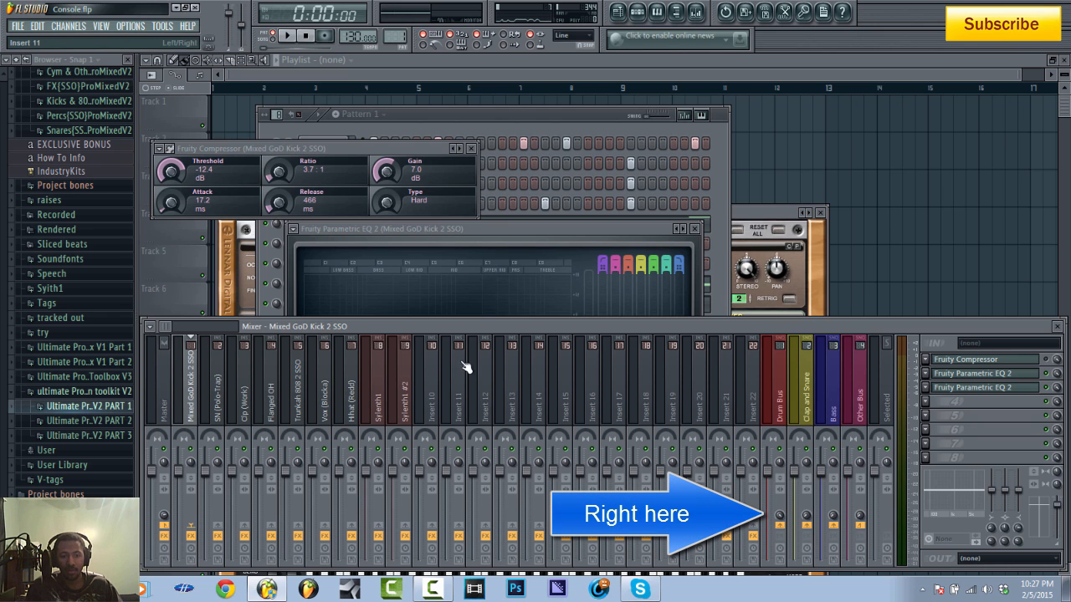
key("space")
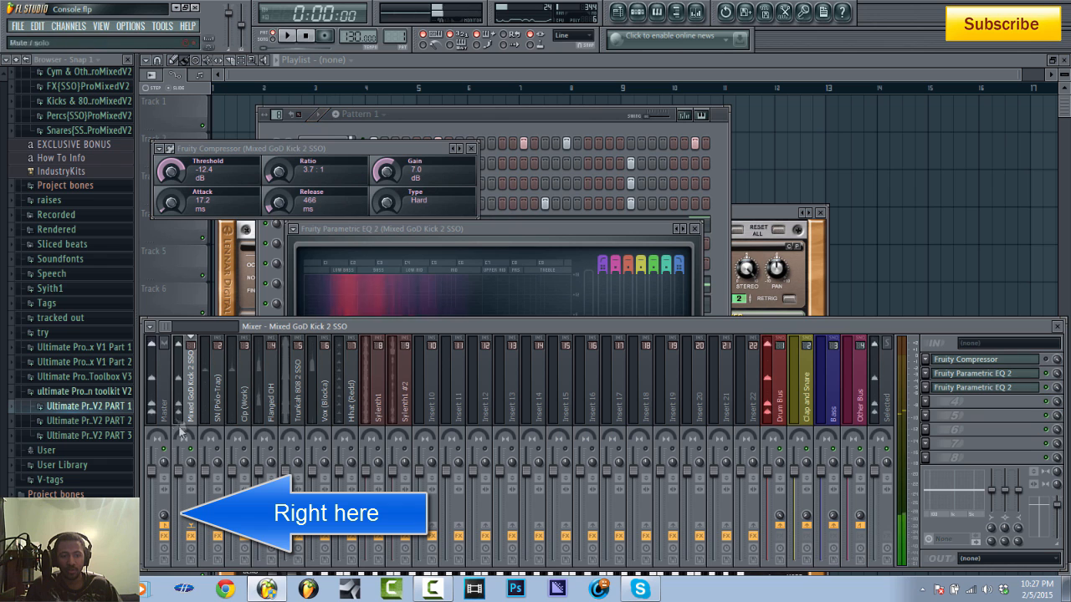
left_click(307, 37)
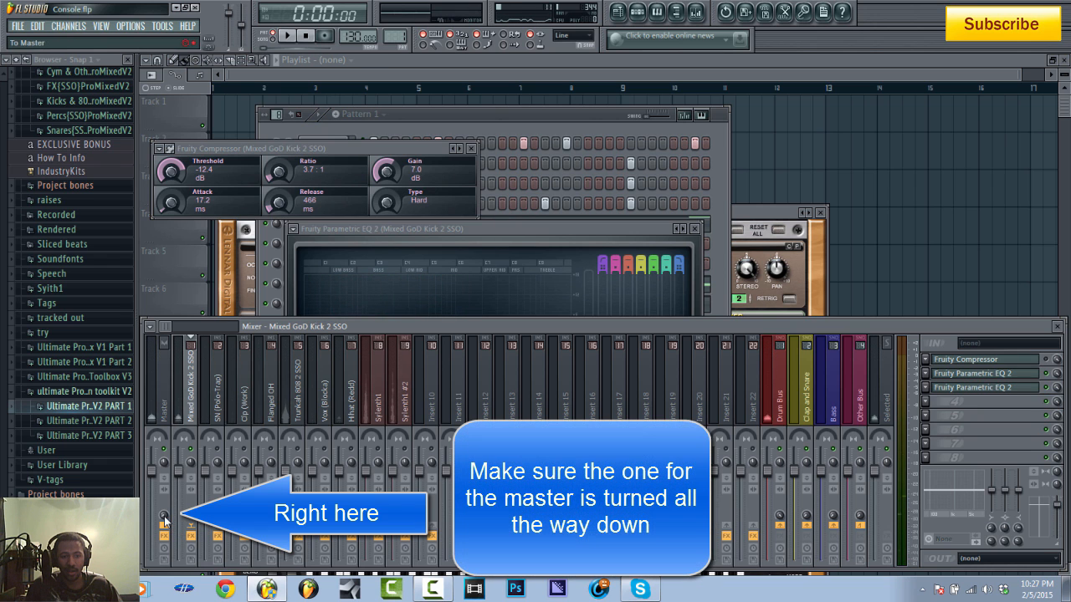
- Compare the Drum Bus and kick track routing, and replay the pattern to check the kick's signal on the Drum Bus
left_click(780, 393)
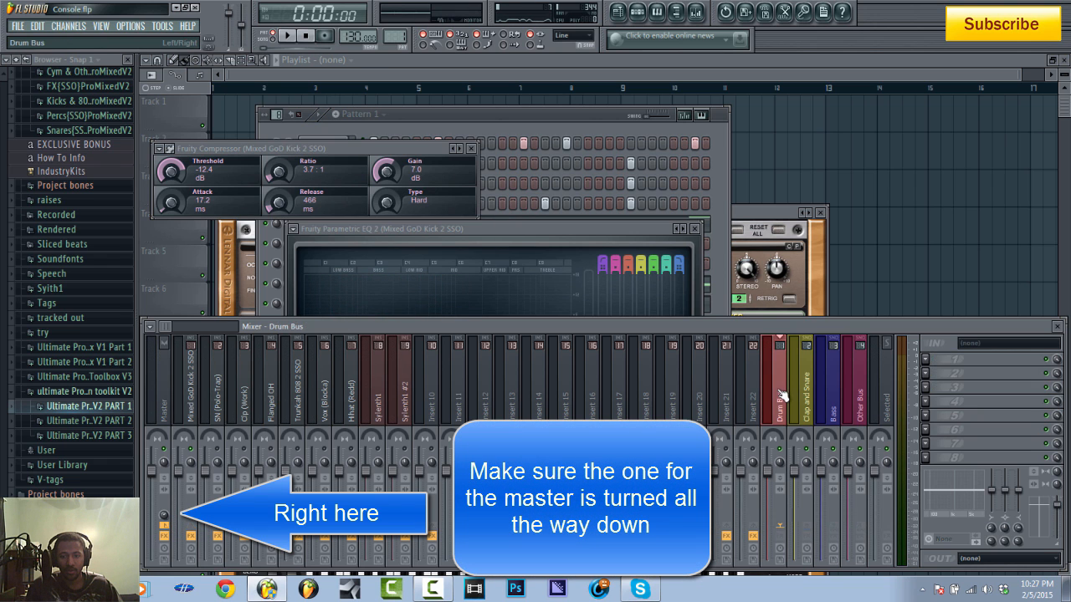
left_click(194, 386)
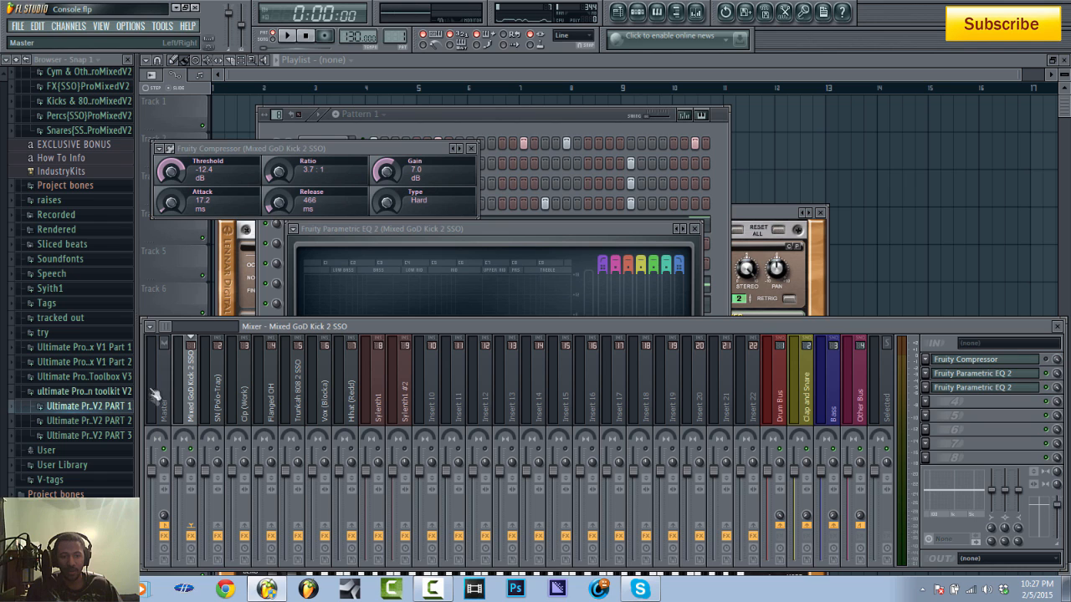
left_click(292, 35)
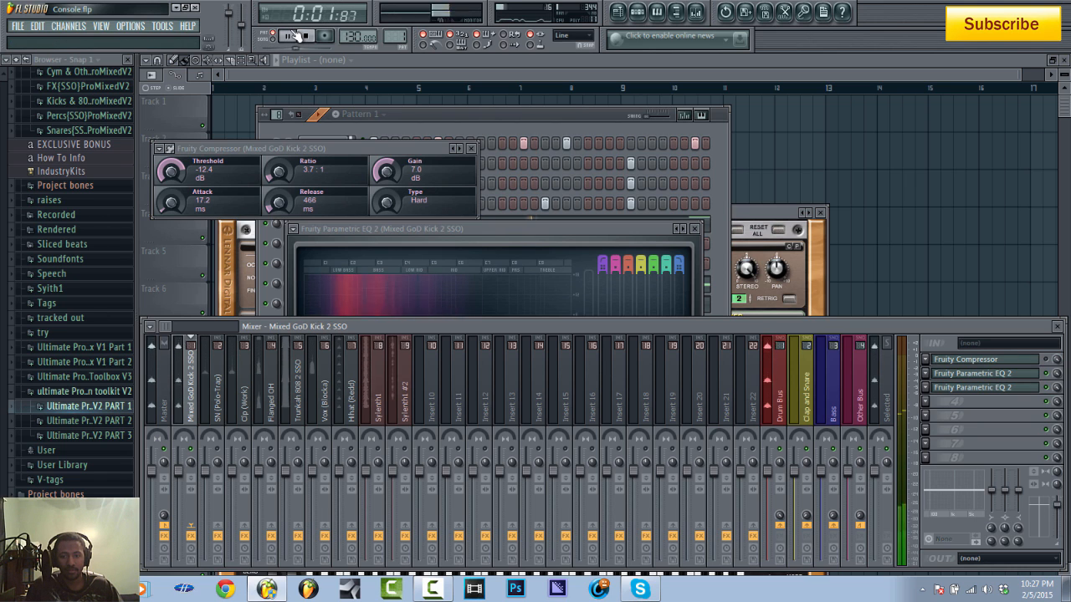
key("space")
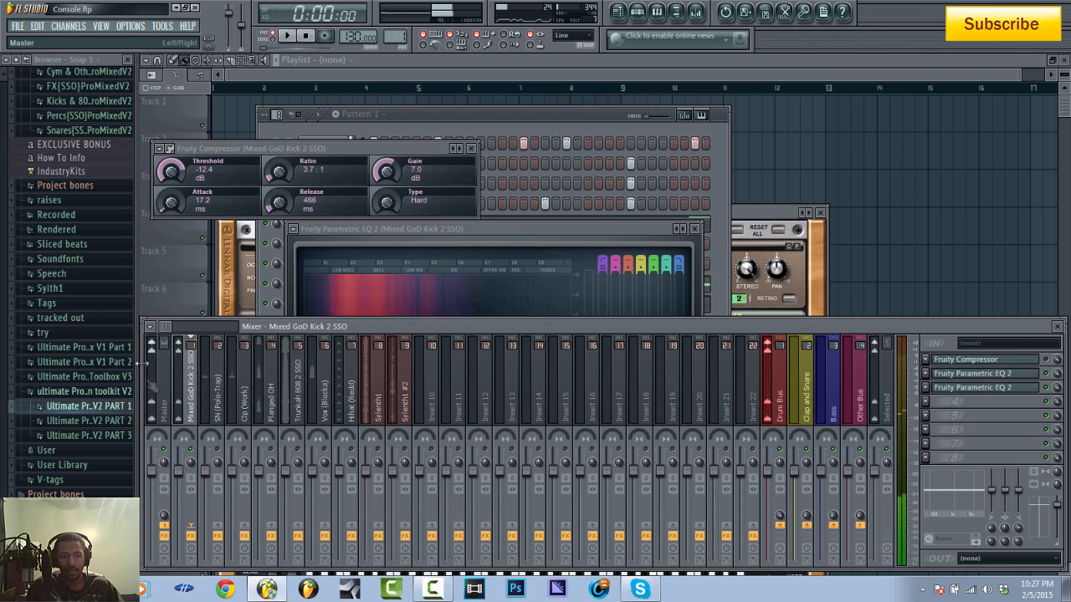
- Route the SN (Polo-Trap) and Clp (Work) tracks to the Clap and Snare bus with master sends down, and check by playing
left_click(221, 411)
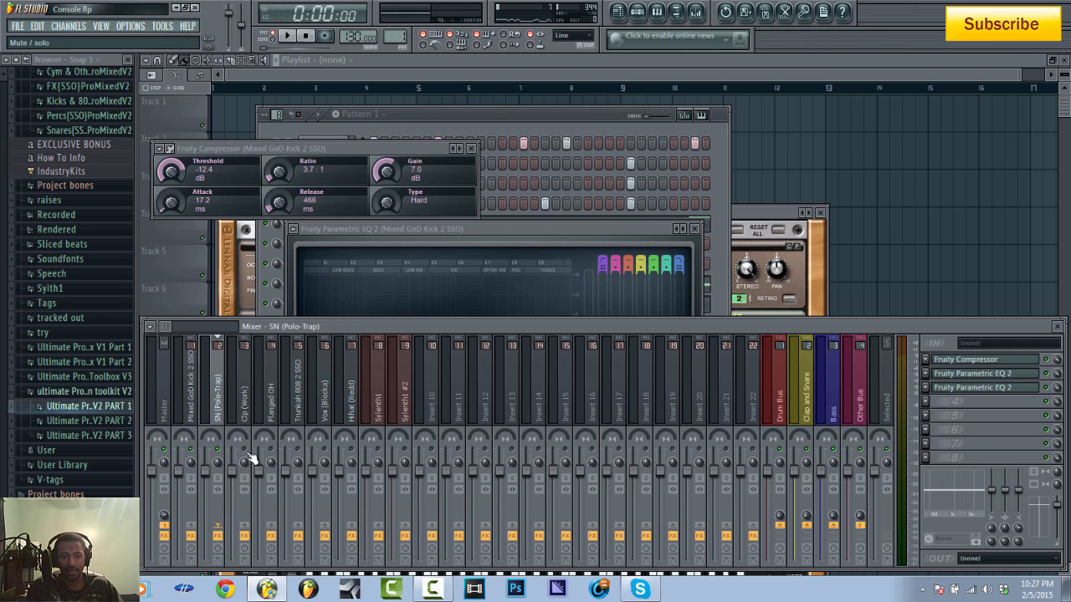
key("space")
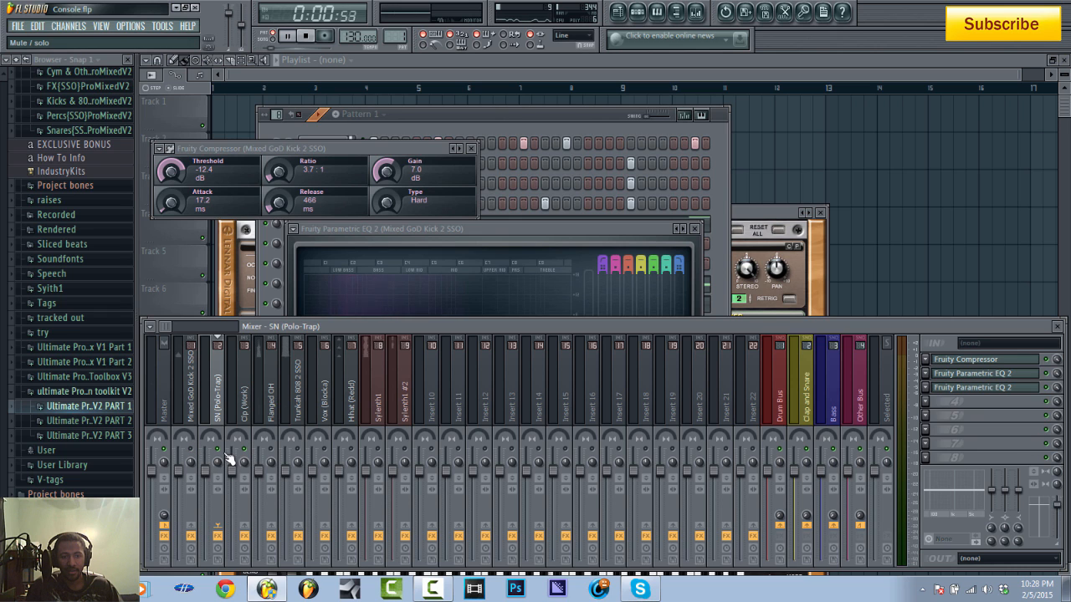
key("space")
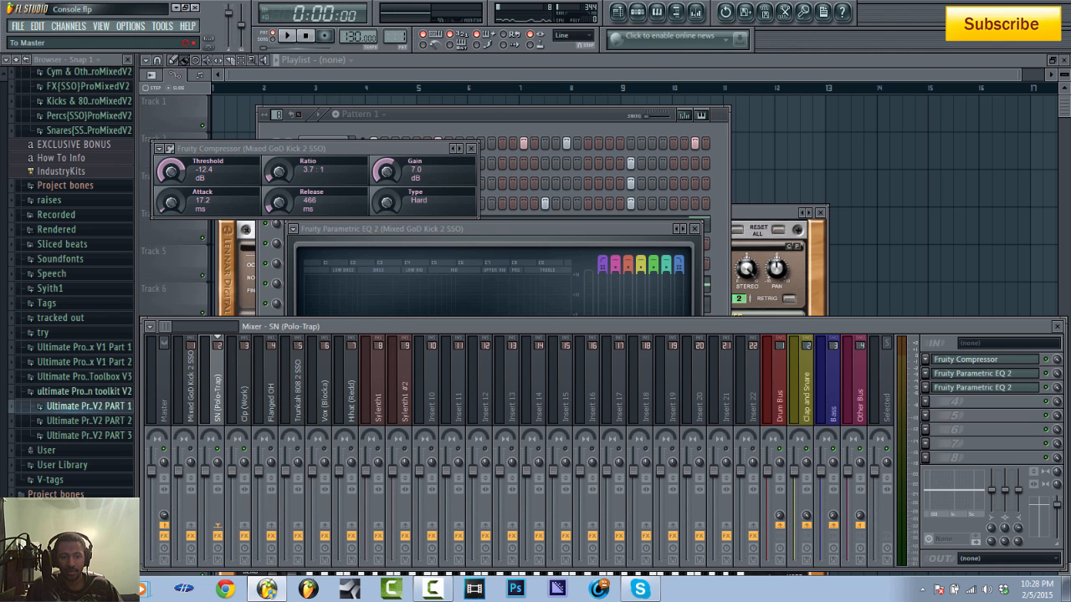
left_click(245, 395)
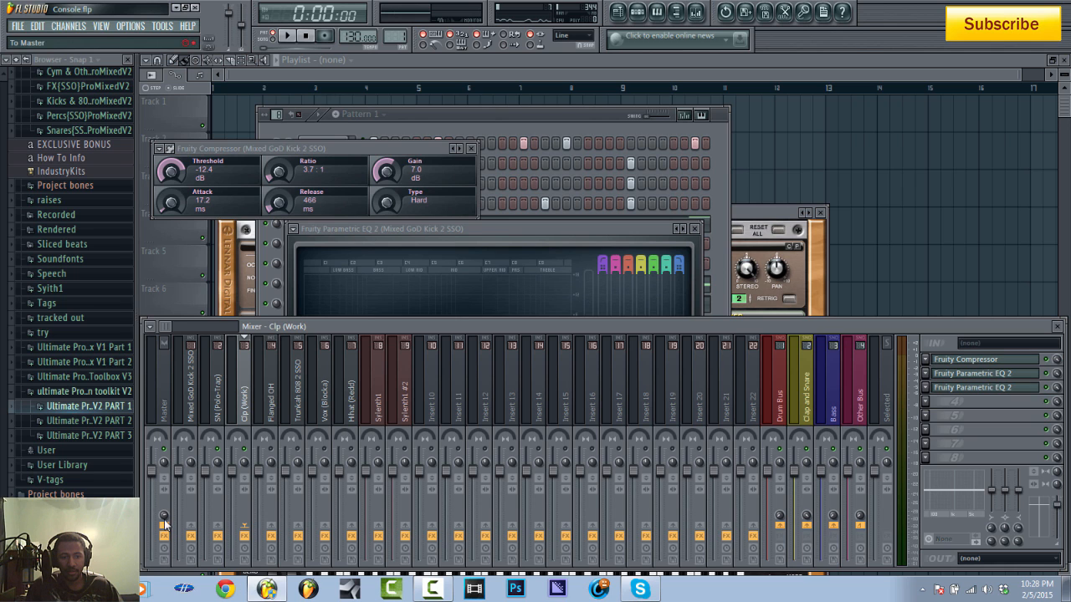
key("space")
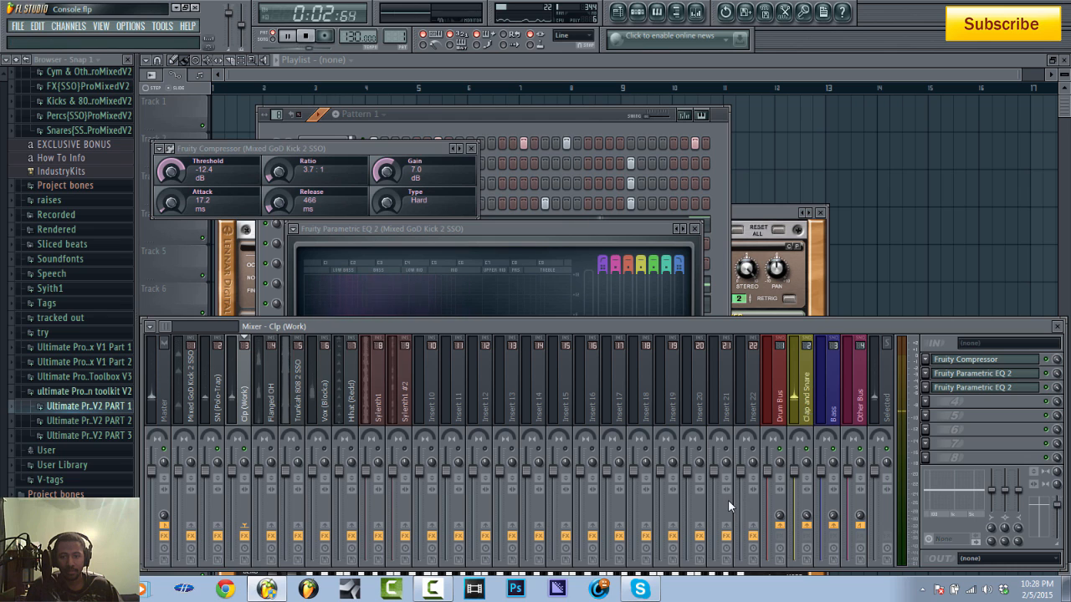
key("space")
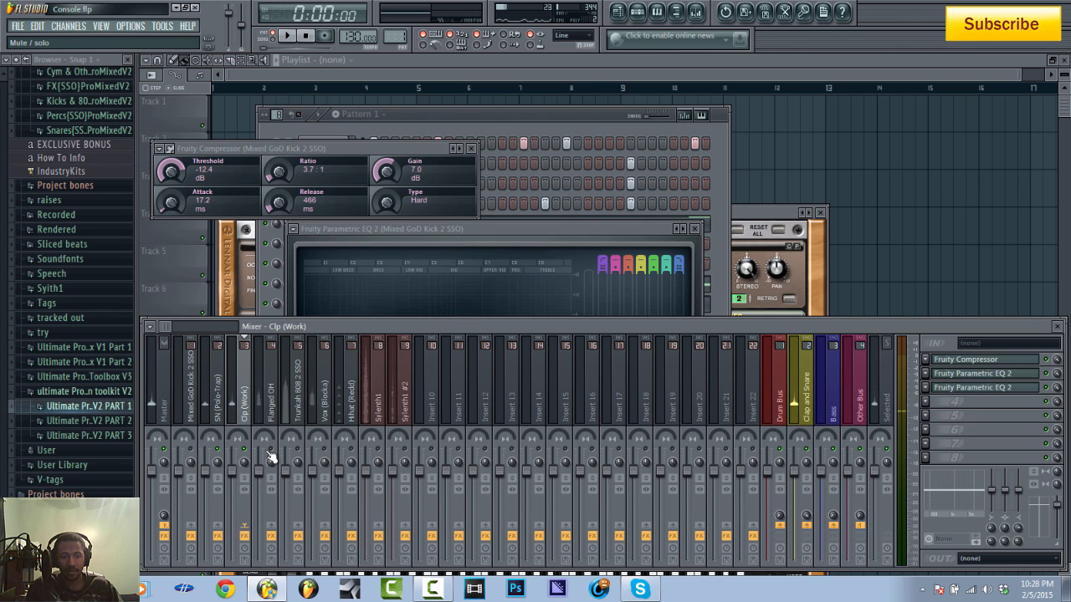
- Route Sylenth1 and Sylenth1 #2 to the Other Bus and Trunkah 808 2 SSO to the Bass bus, with their master sends down
left_click(383, 412)
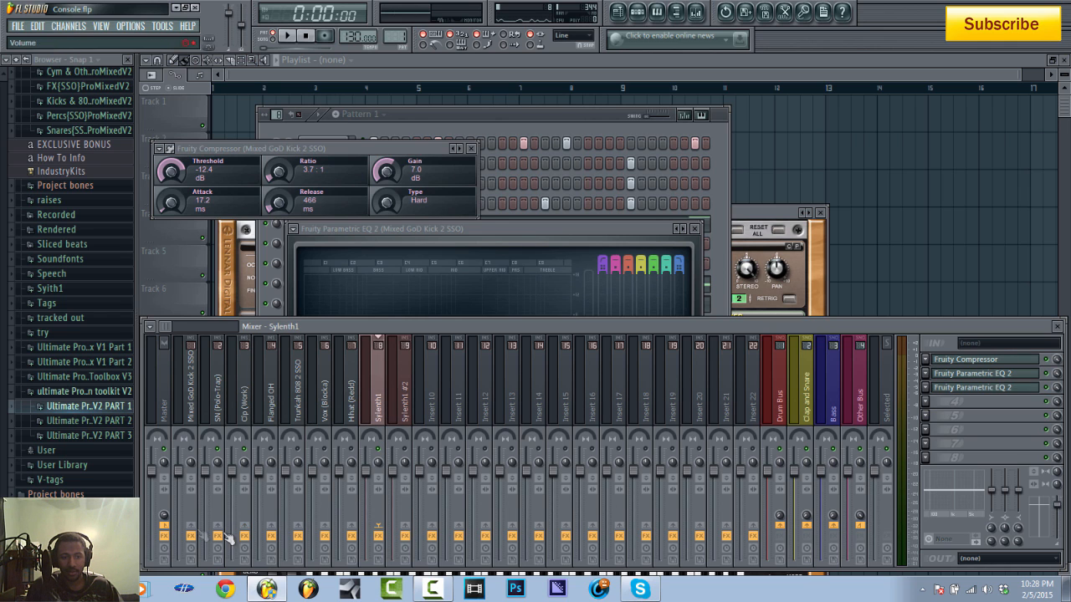
left_click(409, 379)
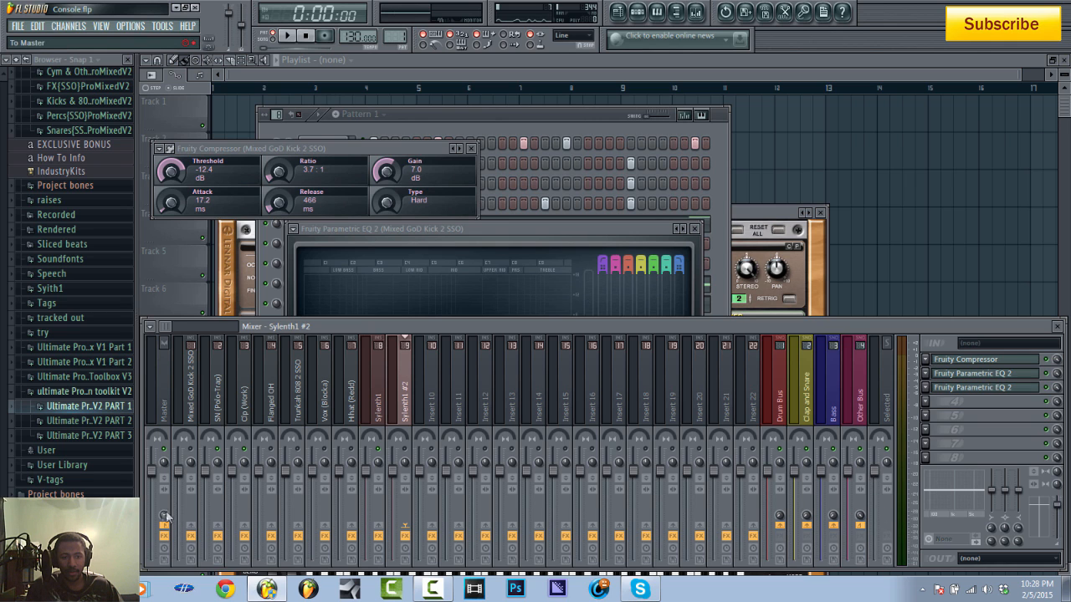
left_click(301, 393)
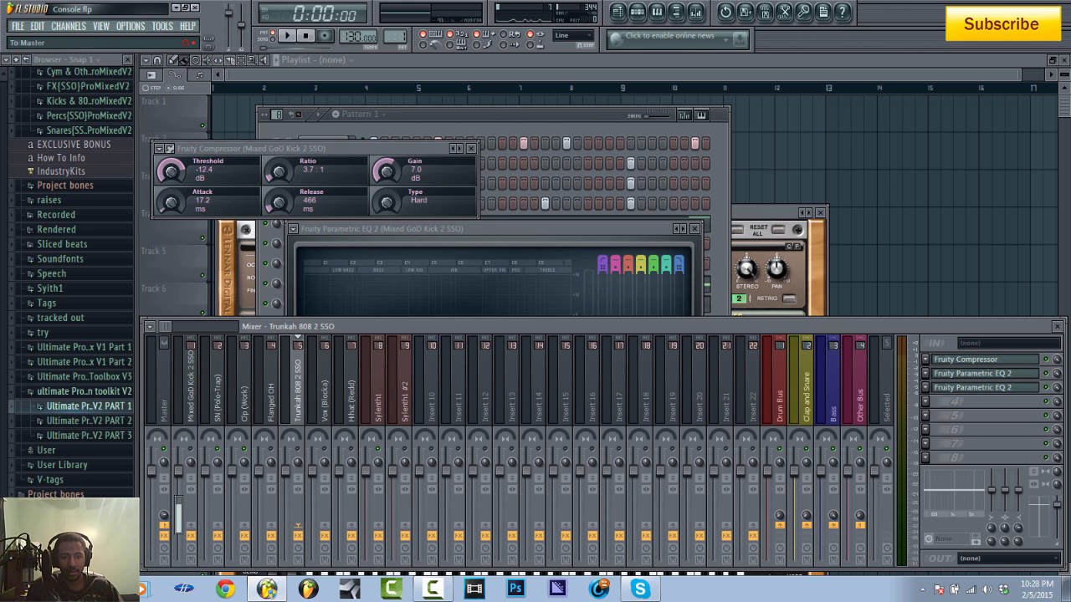
- Route the Flanged OH and Vox (Blocka) tracks to buses instead of the master, and play the full pattern to check the bus signals
left_click(272, 408)
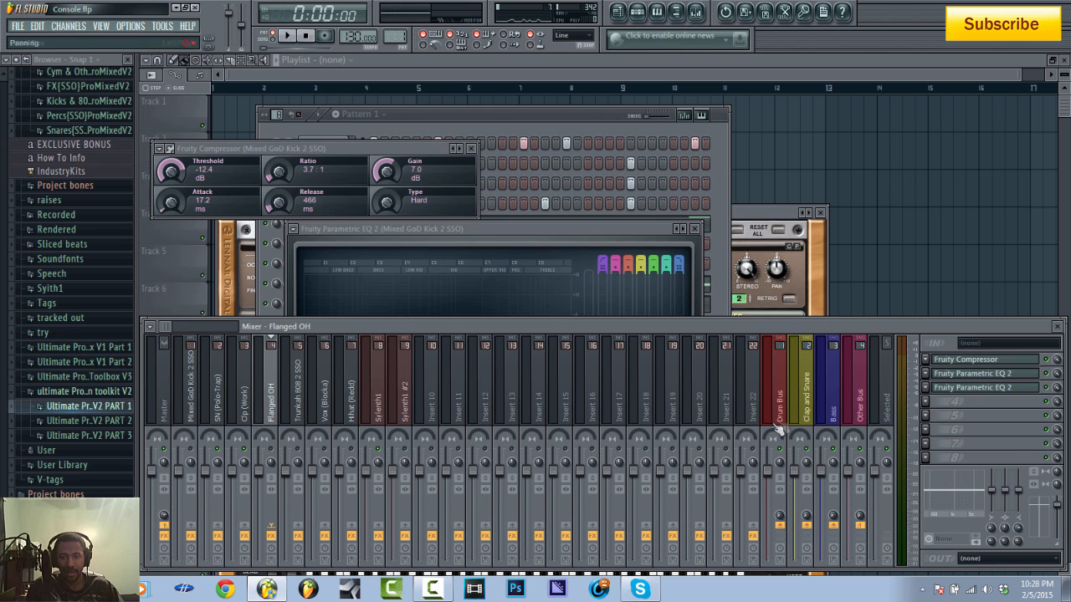
left_click(803, 435)
left_click(217, 400)
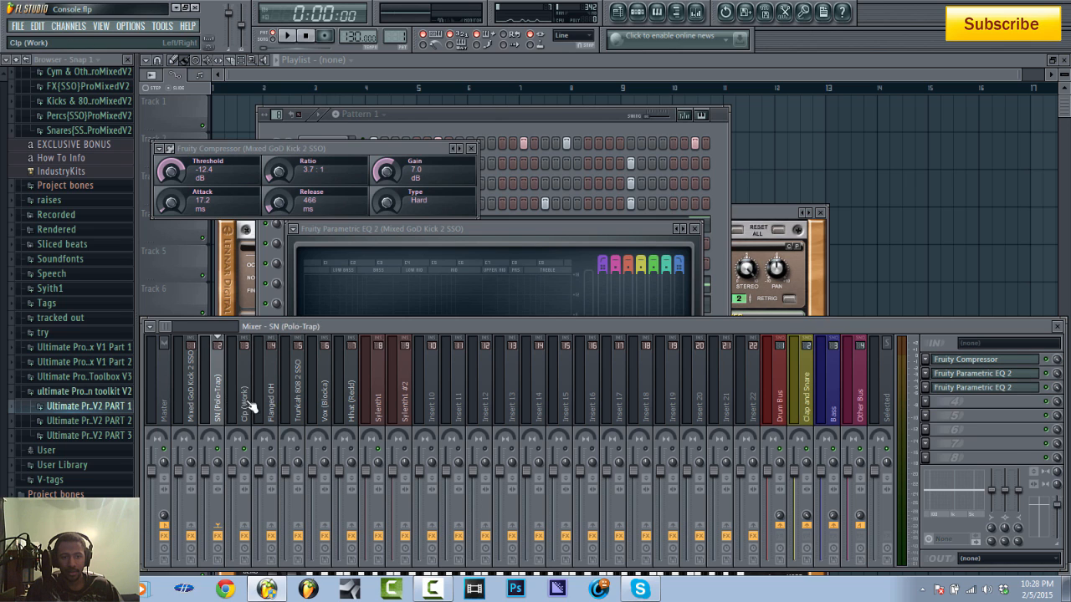
left_click(272, 408)
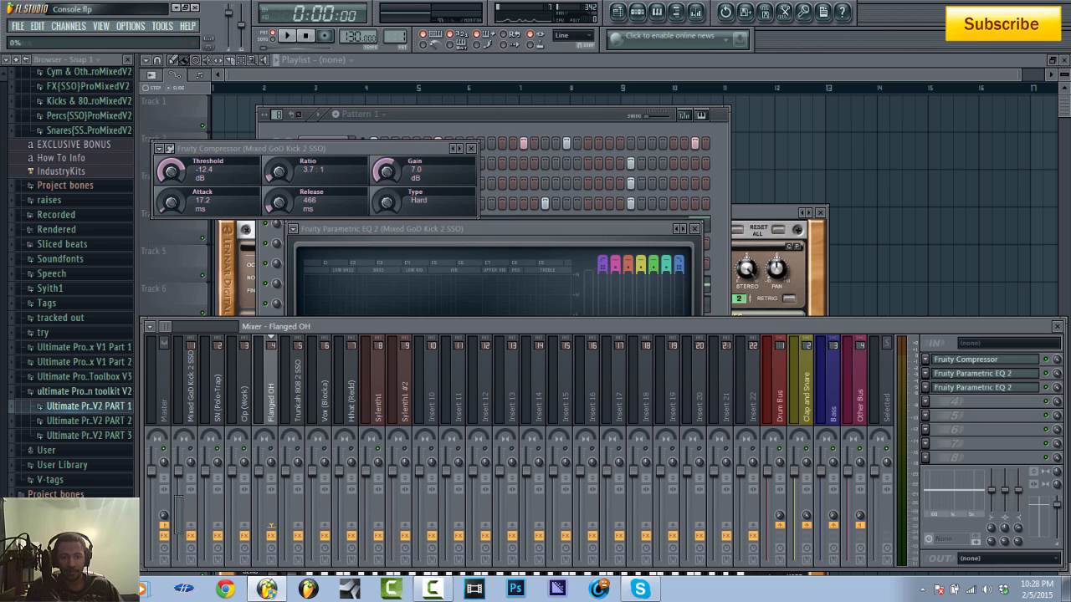
left_click(329, 424)
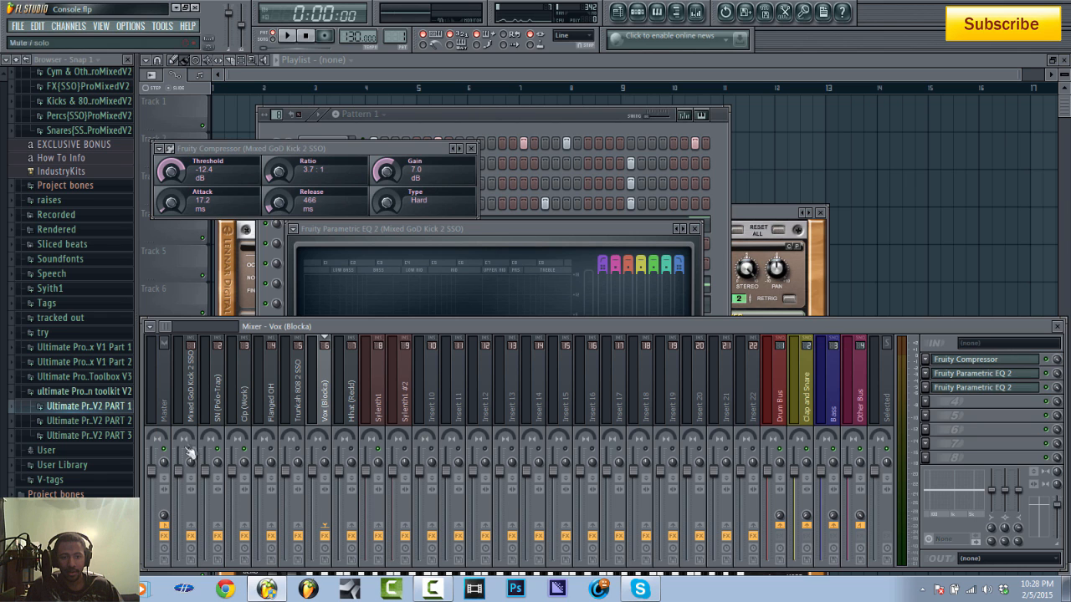
key("space")
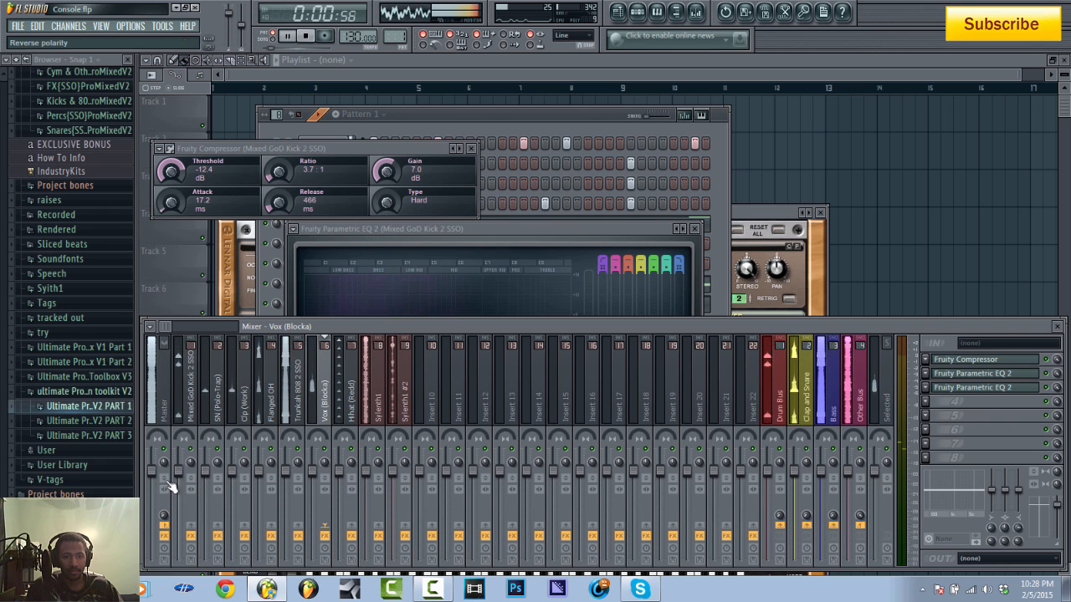
key("space")
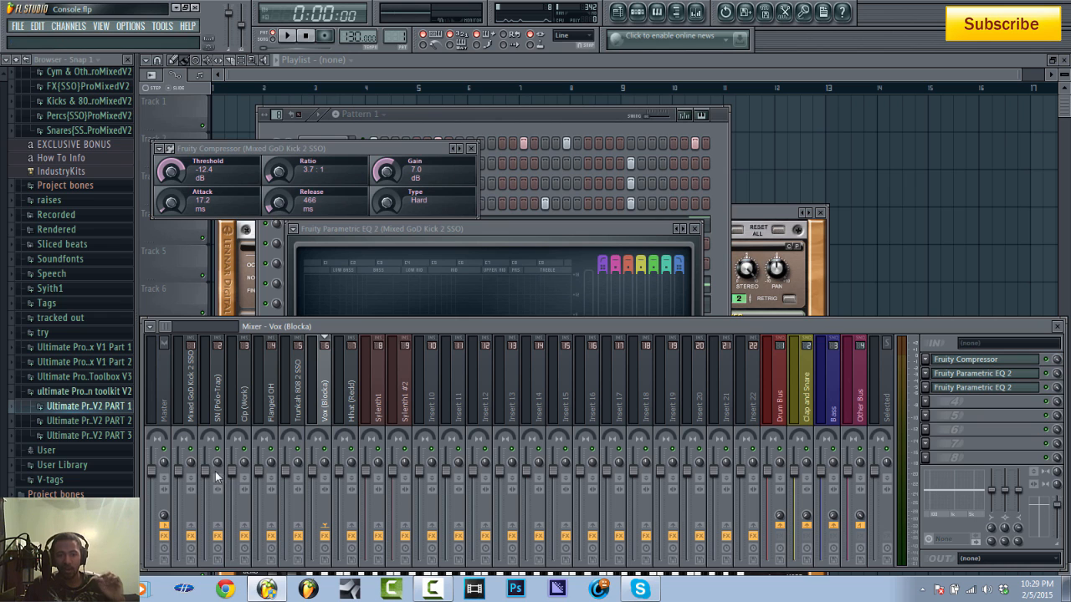
- Pull the volume faders of all nine instrument tracks, from Mixed GoD Kick 2 SSO to Sylenth1 #2, down to zero
left_click_drag(180, 473, 232, 558)
left_click_drag(258, 470, 285, 559)
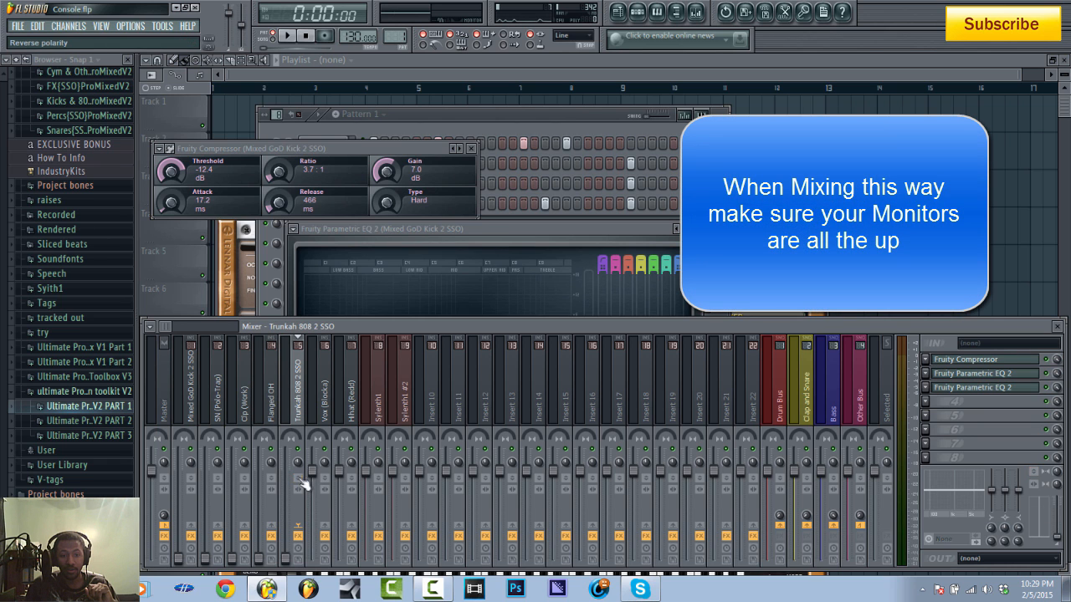
left_click_drag(312, 471, 312, 527)
left_click_drag(339, 470, 365, 559)
left_click_drag(393, 470, 392, 559)
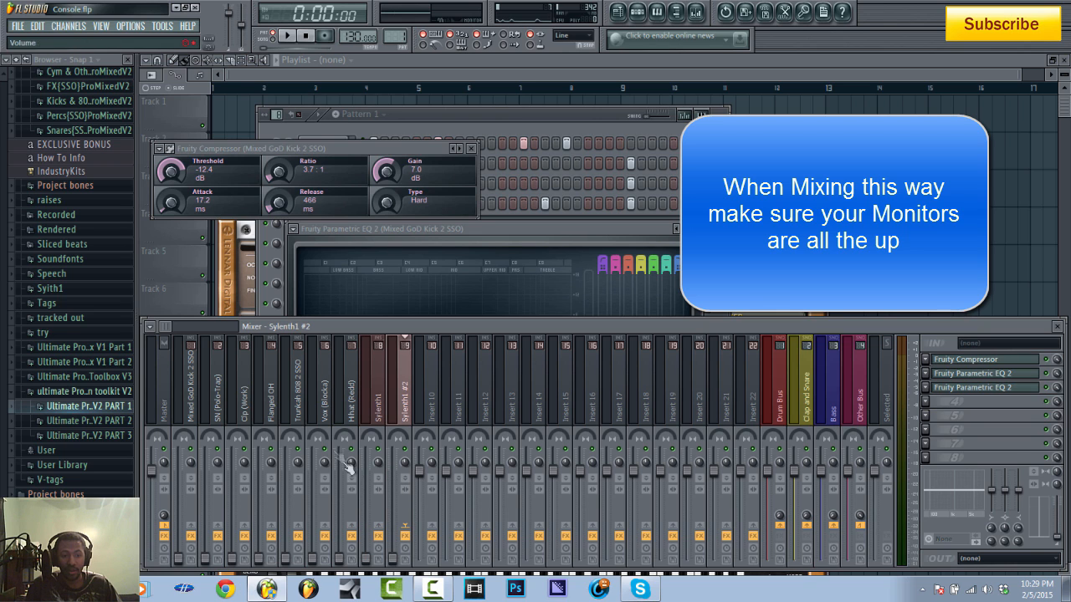
- Play the pattern and bring up both Sylenth1 tracks, Hihat (Redd) to about -12.2 dB, and Vox (Blocka) to about -16 dB
key("space")
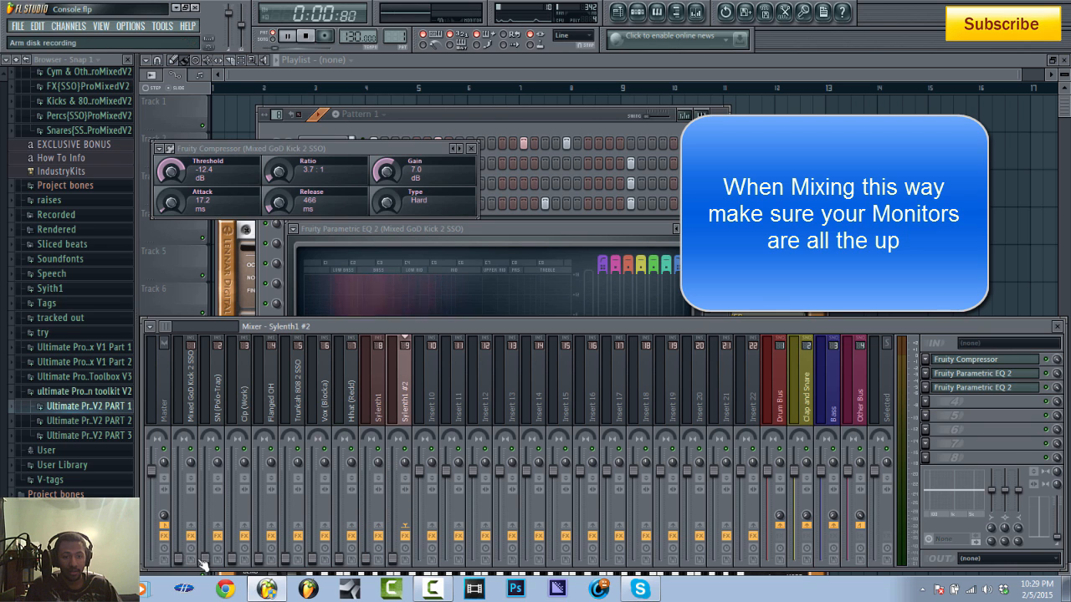
left_click_drag(365, 559, 392, 527)
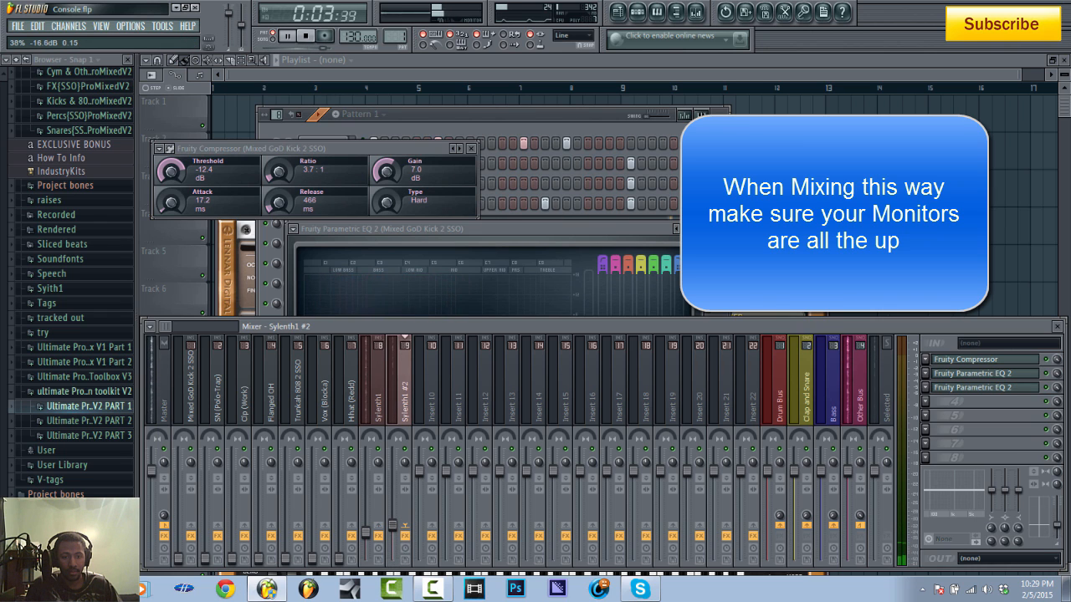
left_click(339, 556)
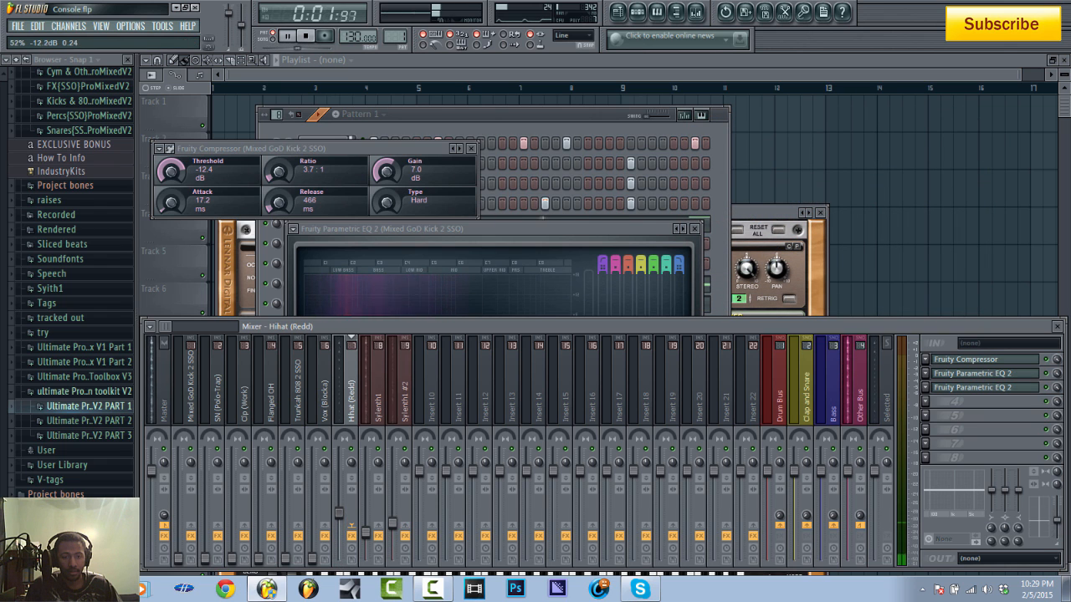
left_click(311, 558)
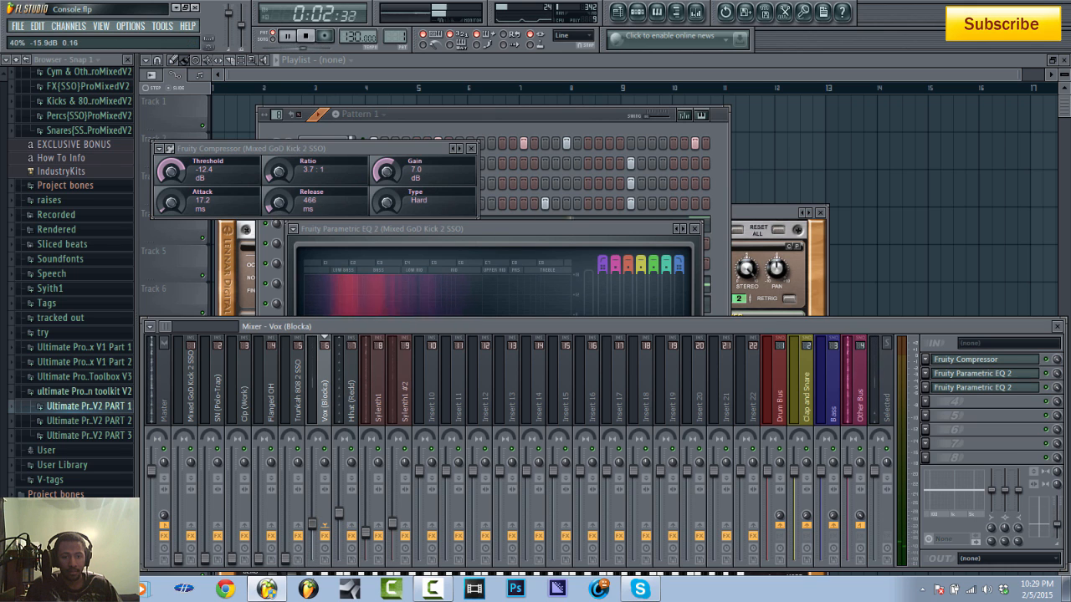
- Raise the Clp (Work), SN (Polo-Trap) and Flanged OH faders from zero, with Flanged OH at about -16 dB
left_click_drag(232, 559, 232, 552)
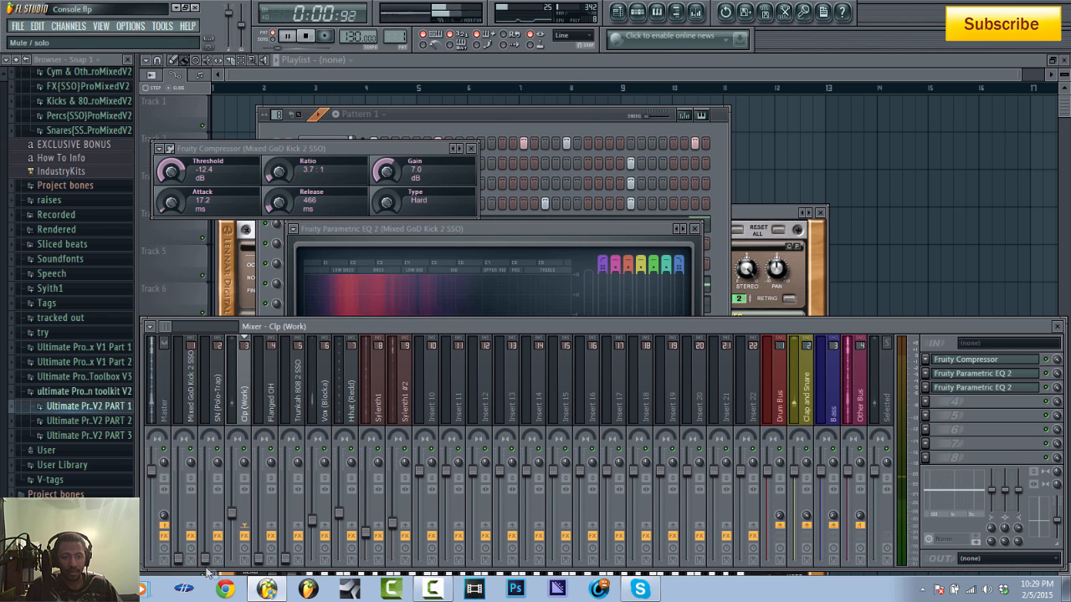
left_click_drag(205, 559, 204, 548)
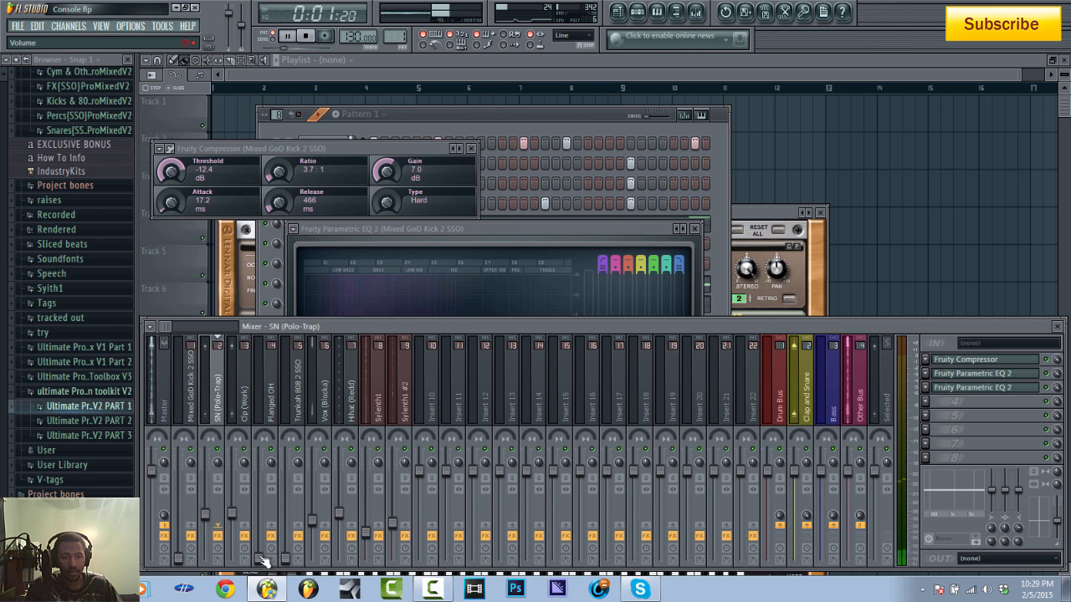
left_click_drag(258, 558, 258, 549)
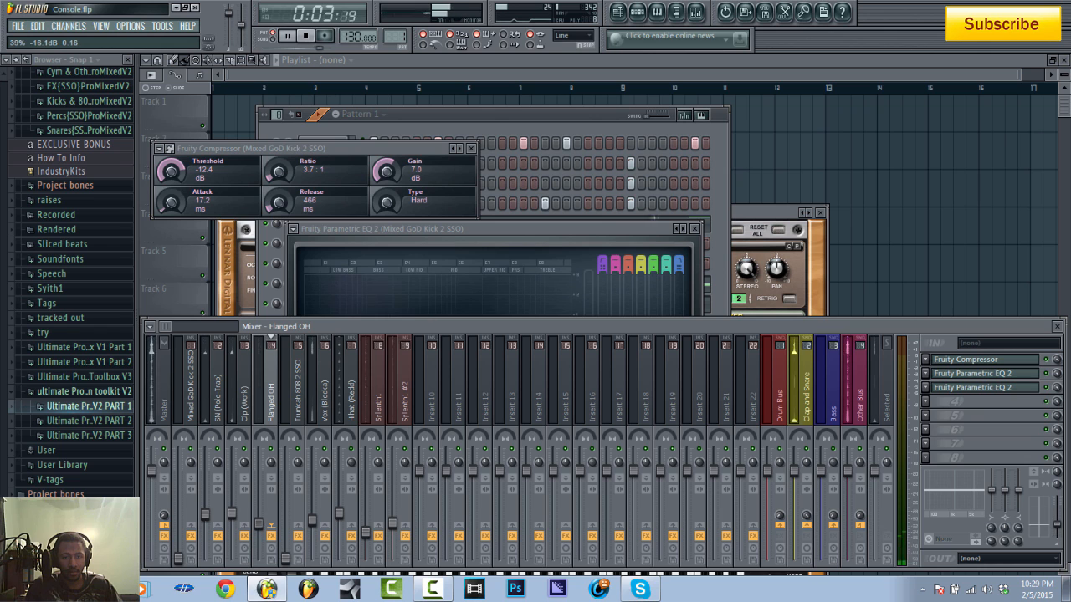
- Bring up the Mixed GoD Kick 2 SSO fader and Trunkah 808 2 SSO to about -12.9 dB, and stop playback
left_click_drag(178, 559, 178, 501)
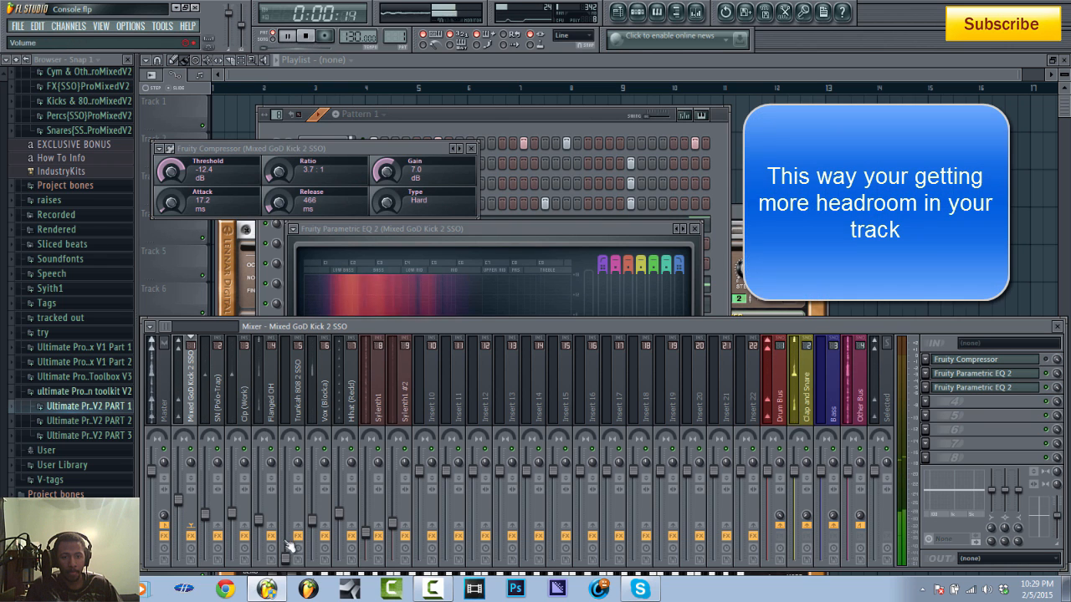
left_click_drag(285, 558, 285, 515)
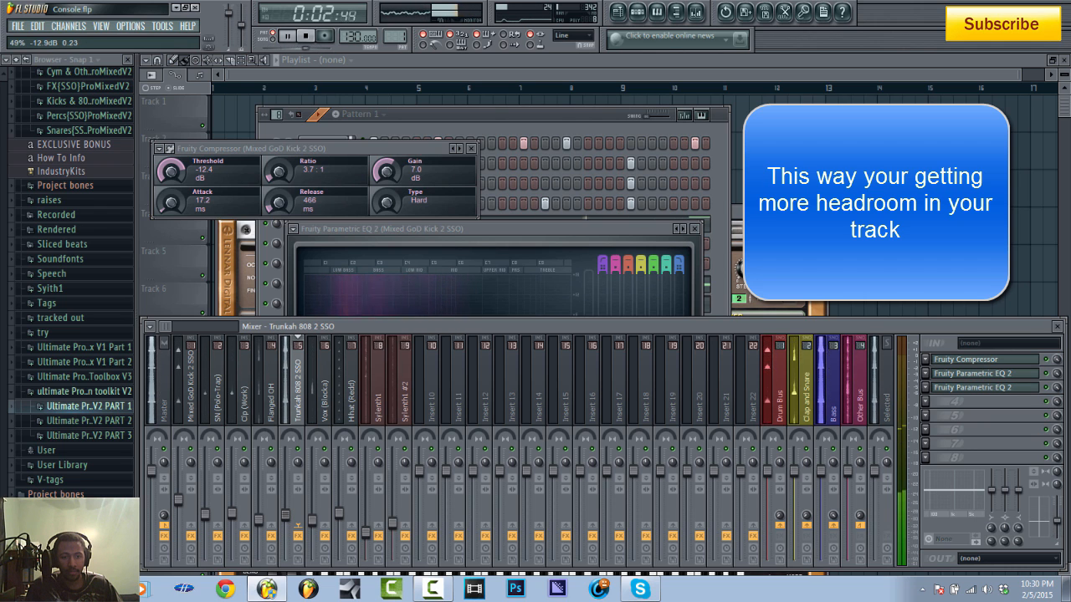
key("space")
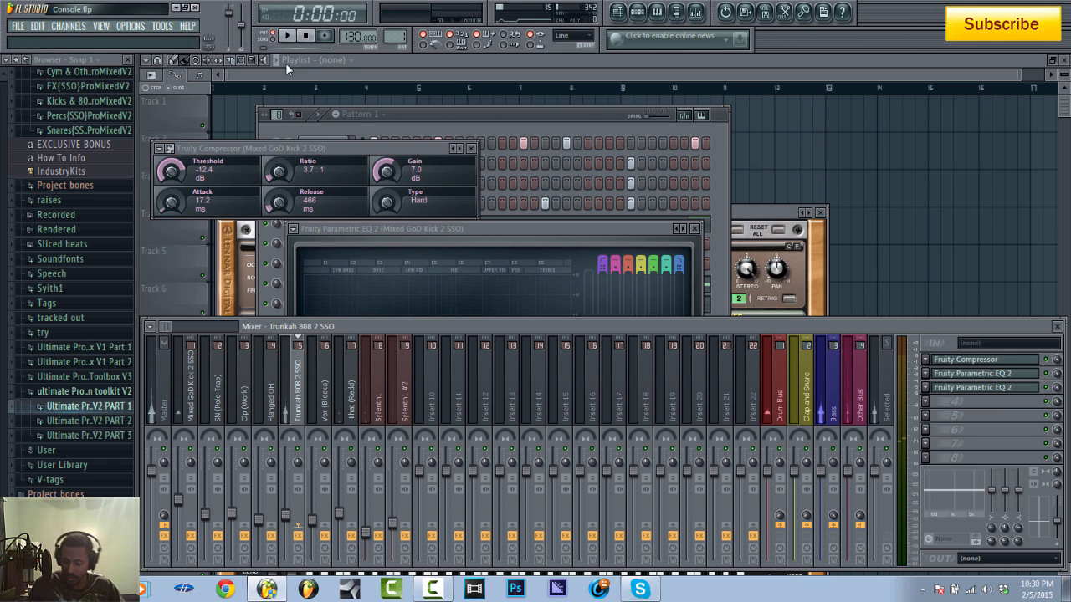
- Replay the pattern and lower Sylenth1 #2 slightly and Sylenth1 to about -26.3 dB, ending playback
key("space")
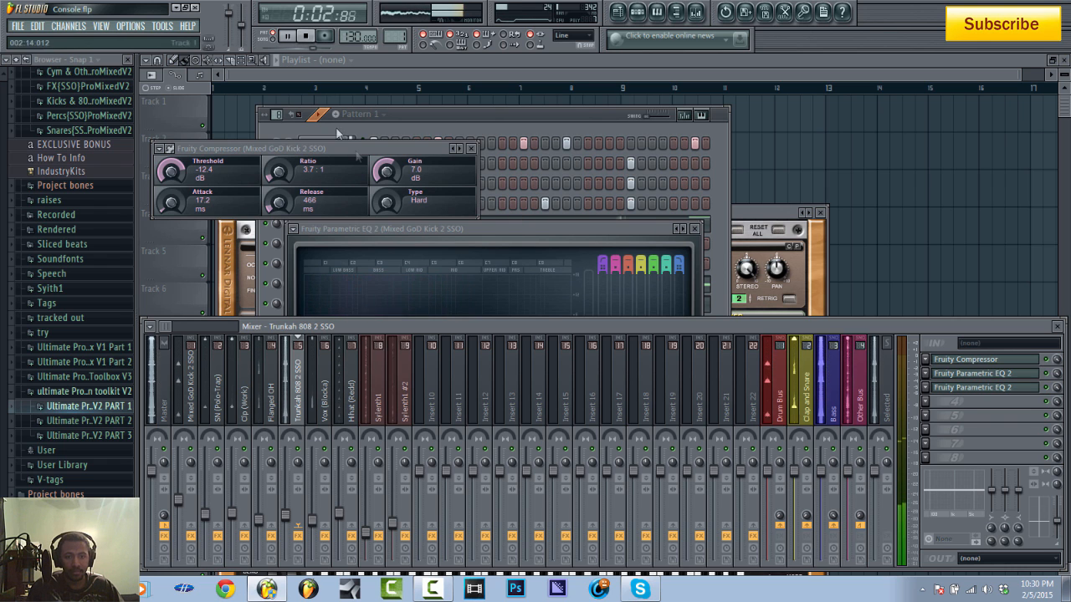
left_click_drag(393, 524, 393, 532)
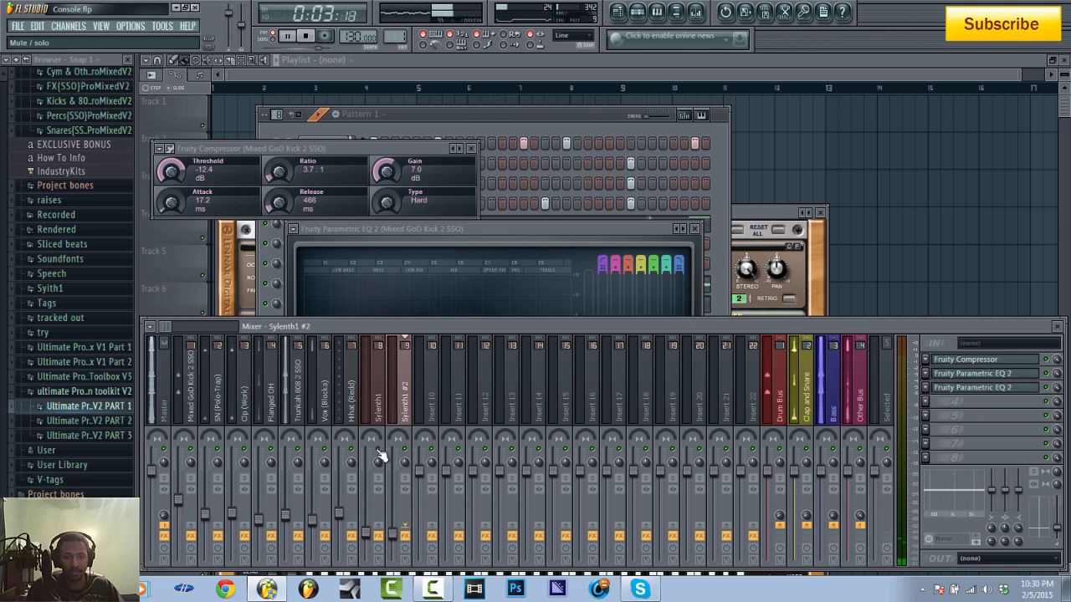
left_click_drag(378, 533, 366, 544)
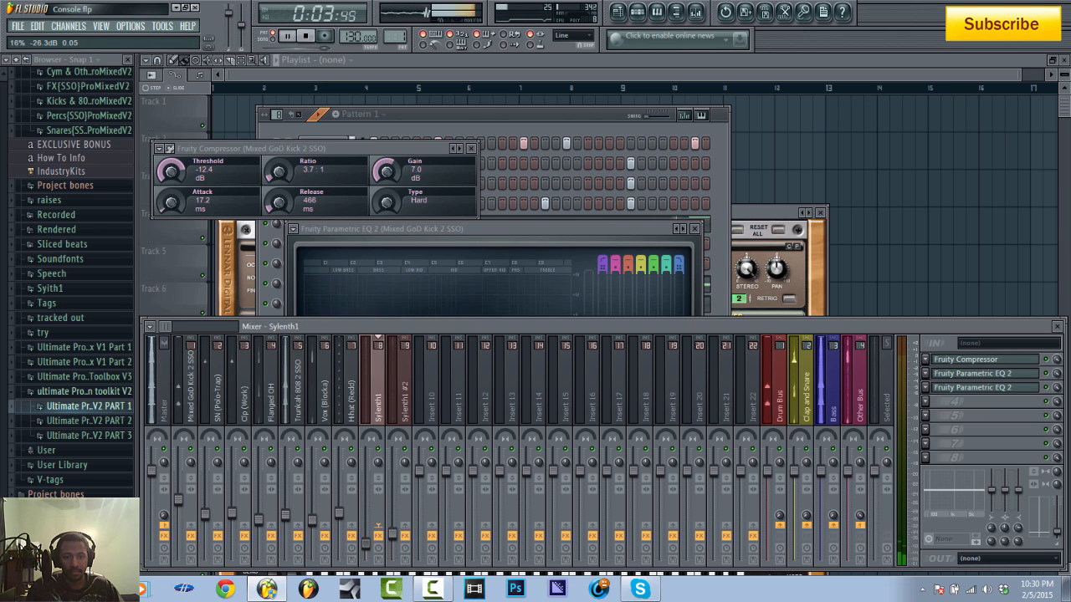
key("space")
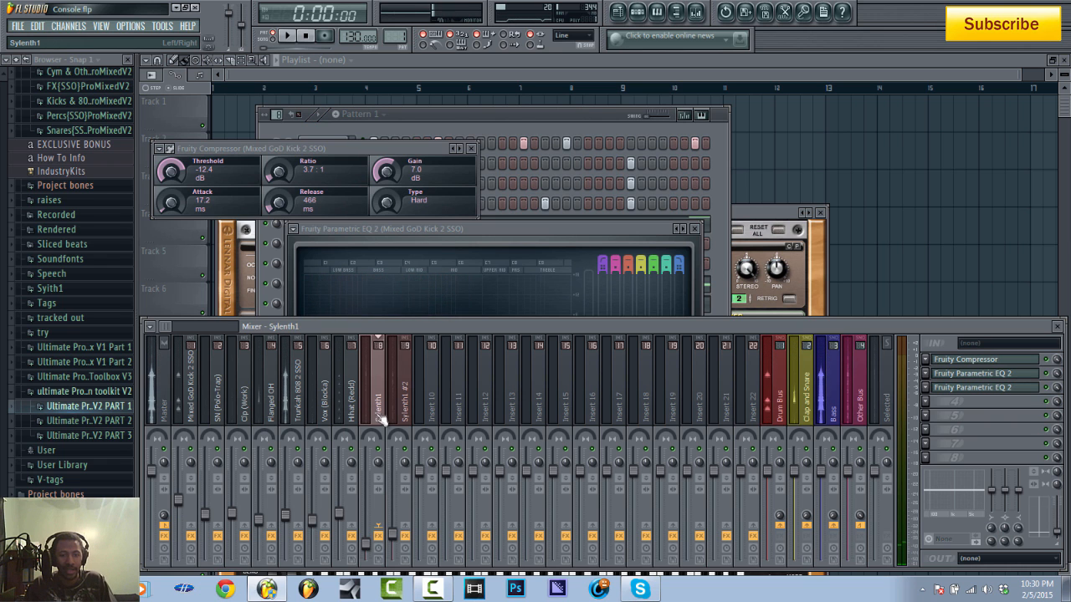
- Inspect the Sylenth1 channel's plugin settings, close the plugin, and replay the pattern to hear the balance
left_click(531, 132)
left_click(329, 287)
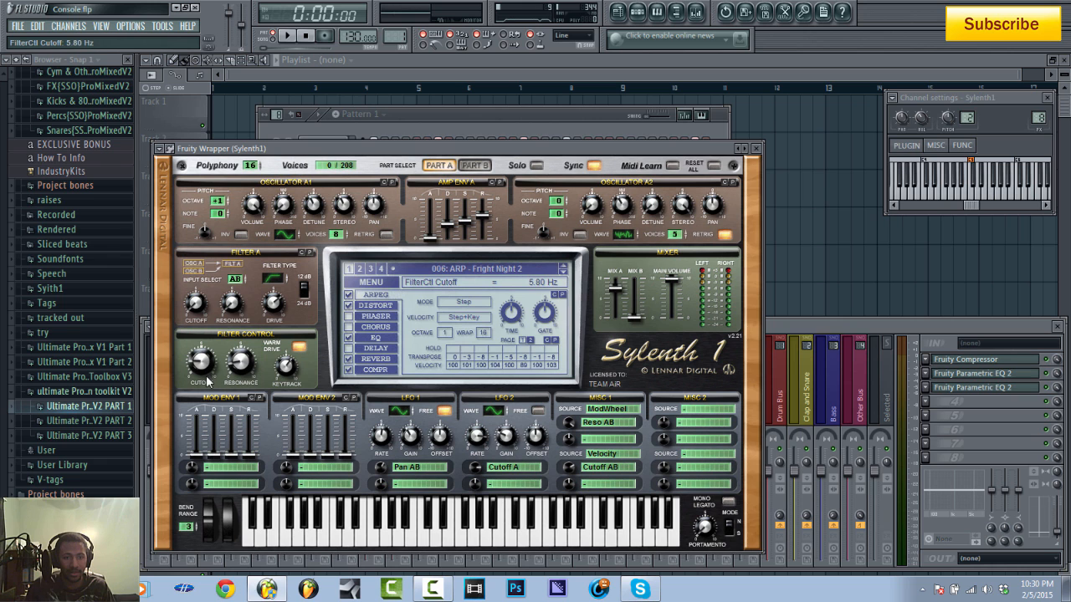
left_click(755, 148)
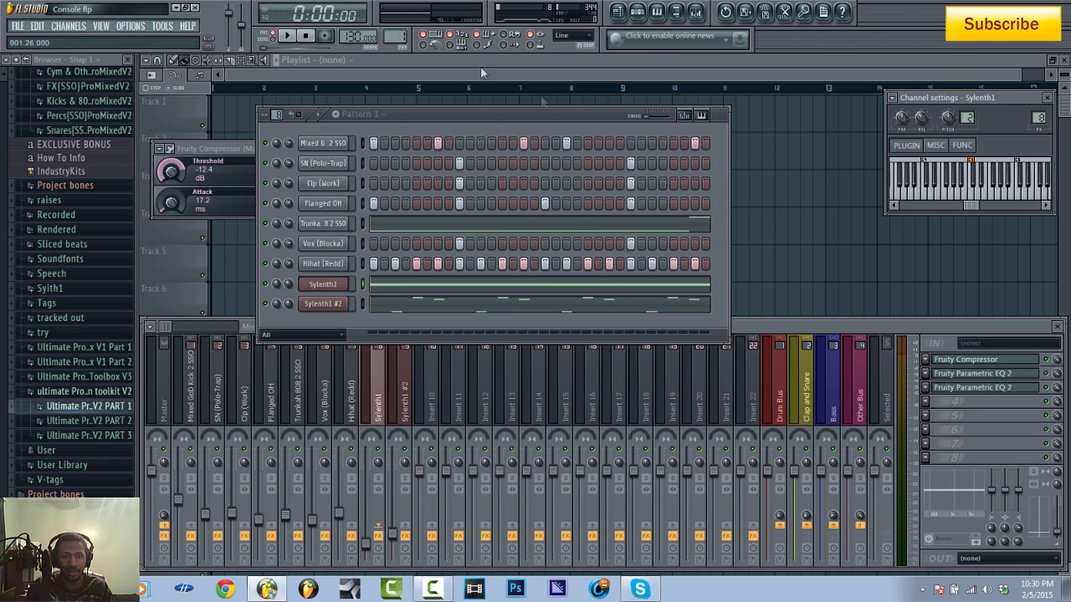
left_click(297, 38)
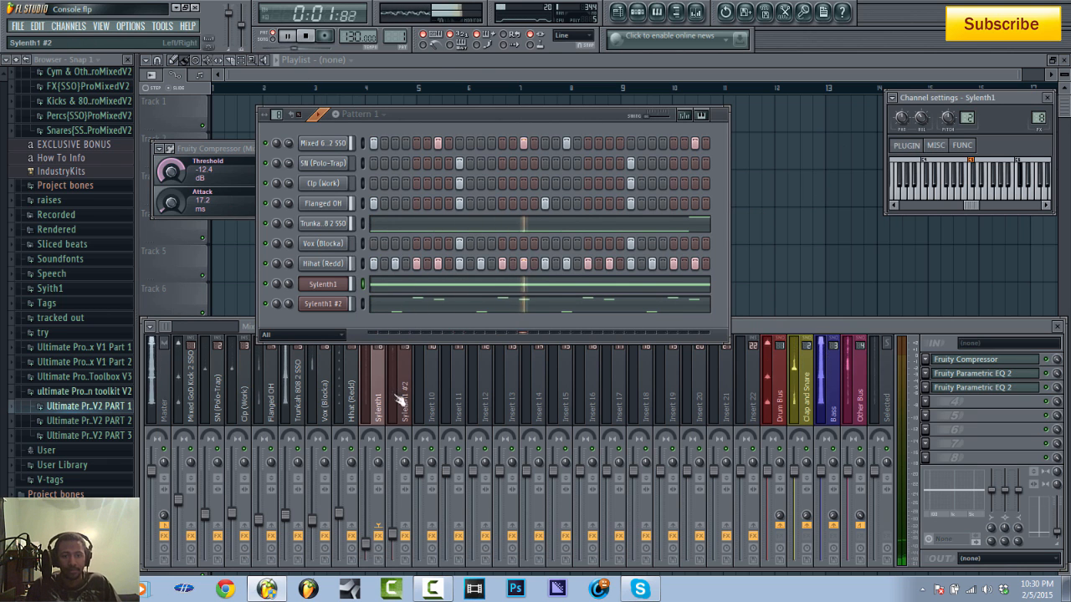
key("space")
- Open the Fruity Limiter on the Master track and lower its compressor threshold to about -17.1 dB during playback
left_click(171, 326)
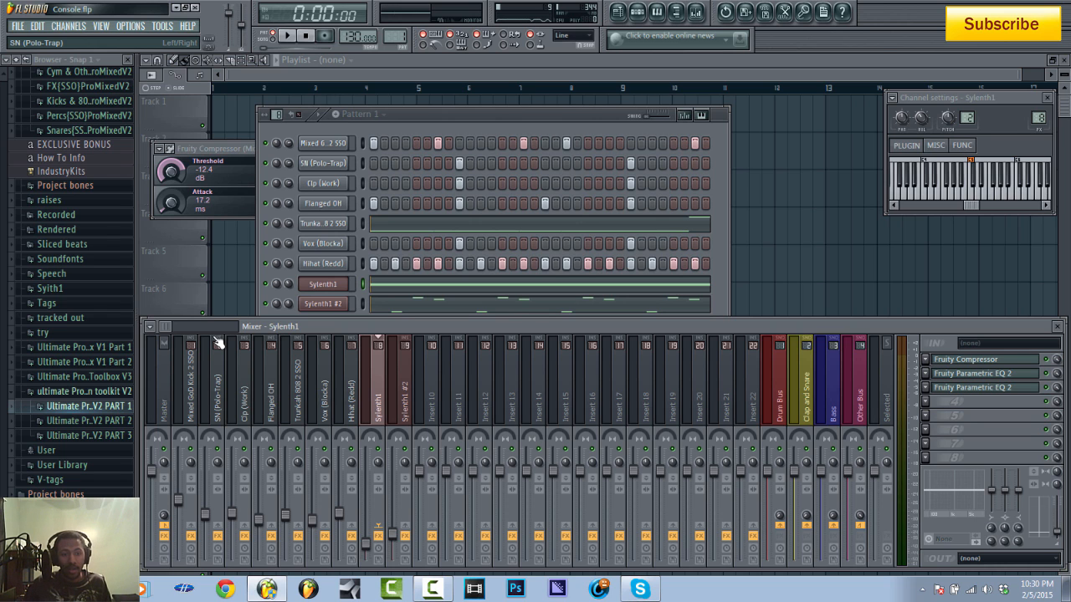
left_click(167, 403)
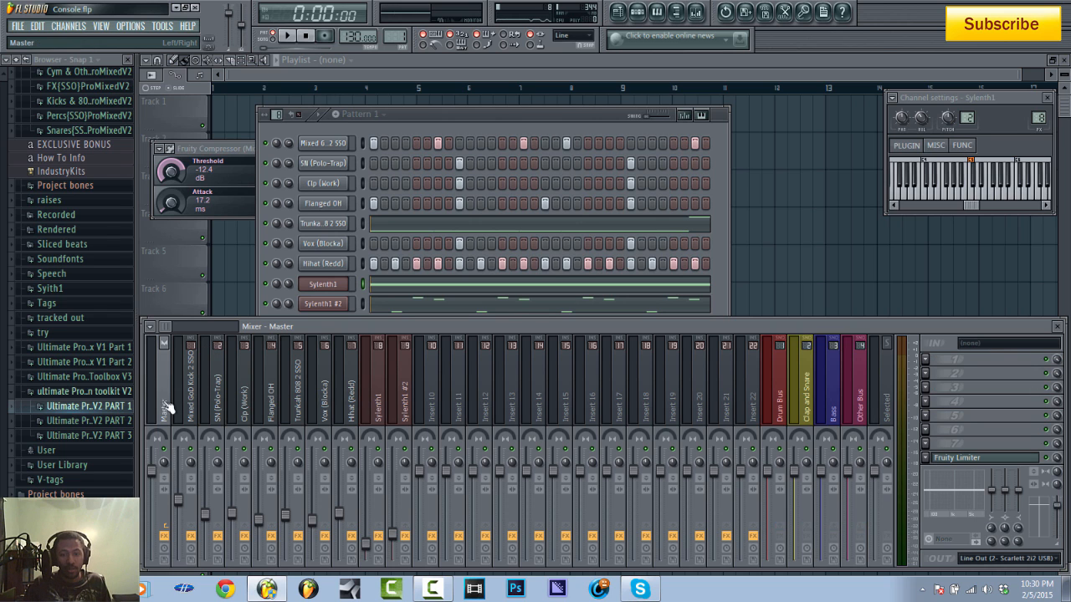
left_click(992, 460)
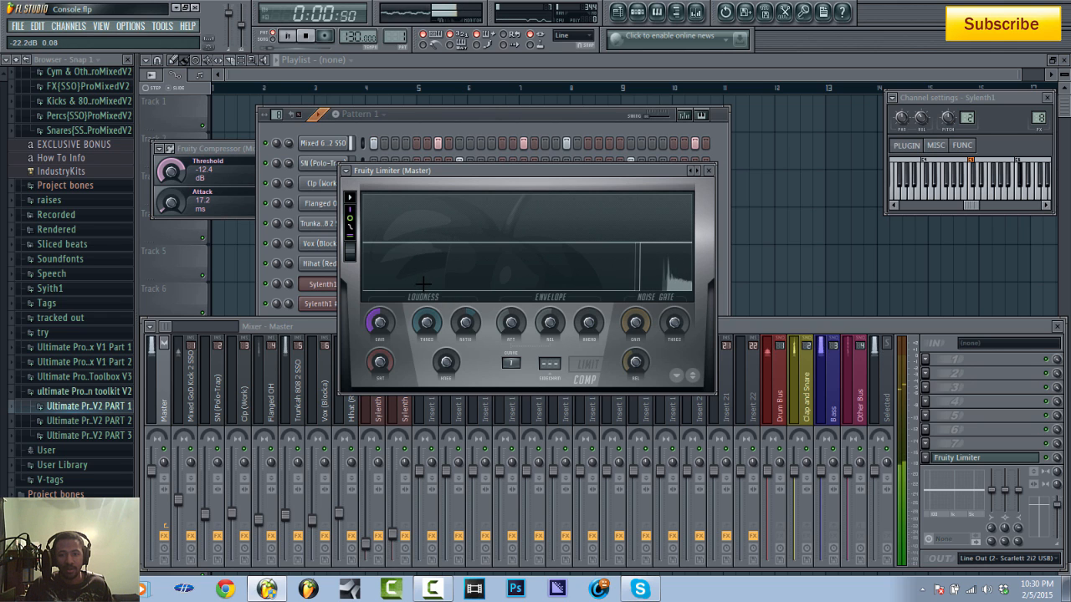
left_click_drag(427, 322, 427, 301)
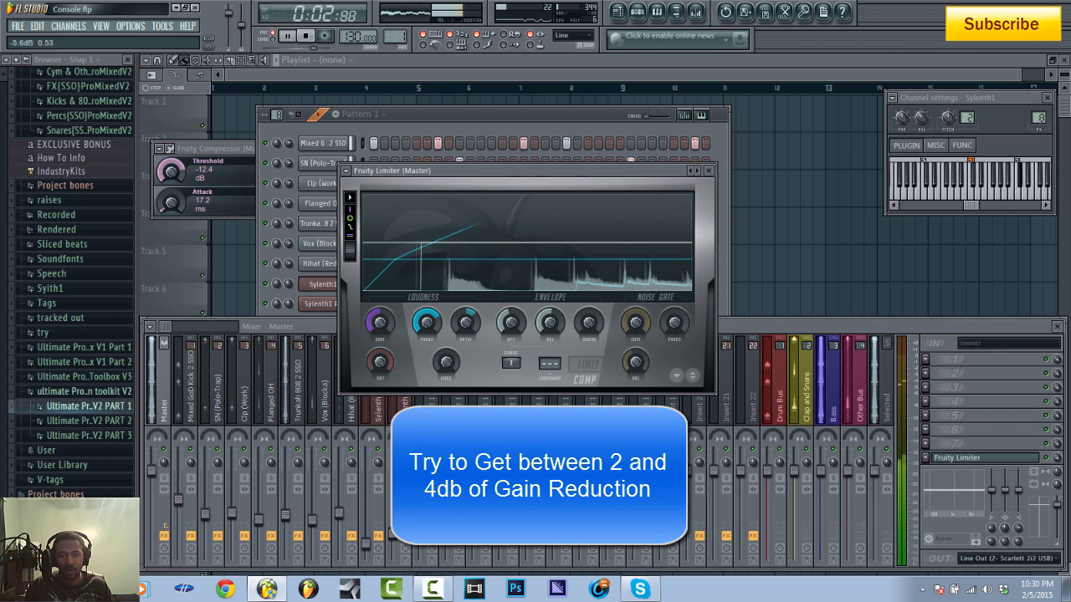
left_click_drag(427, 322, 427, 343)
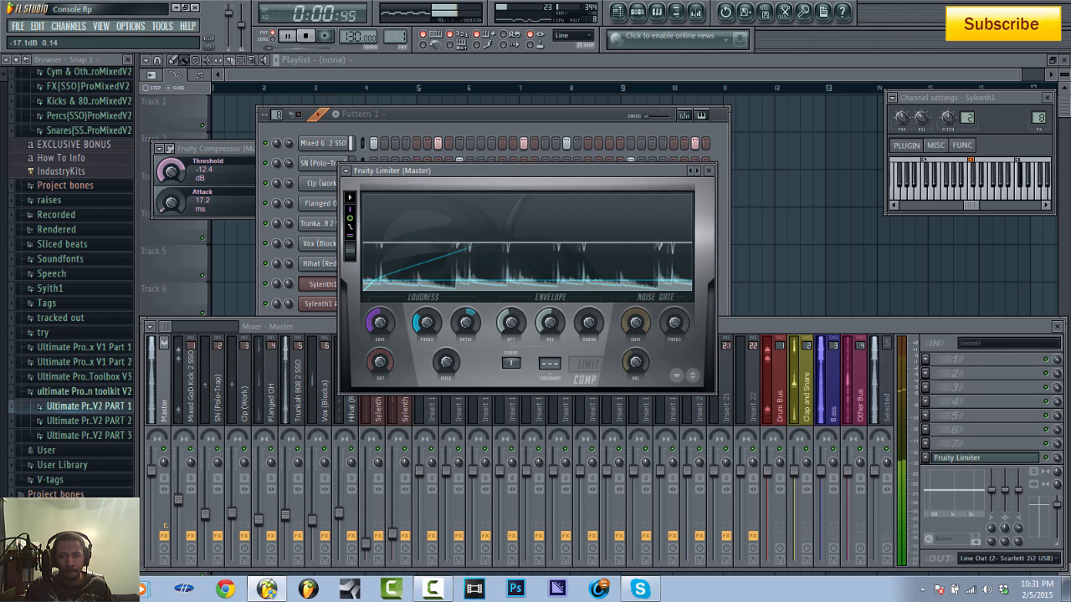
key("space")
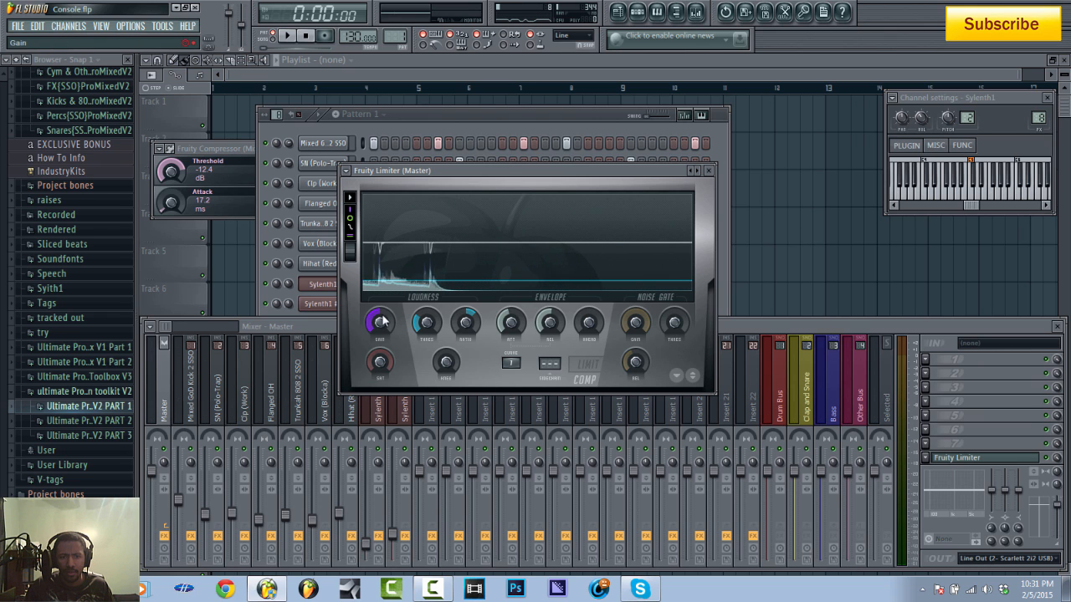
- Try the Master limiter's make-up gain at 4.7 dB, reset it to 0 dB, and raise it again
left_click_drag(383, 321, 380, 308)
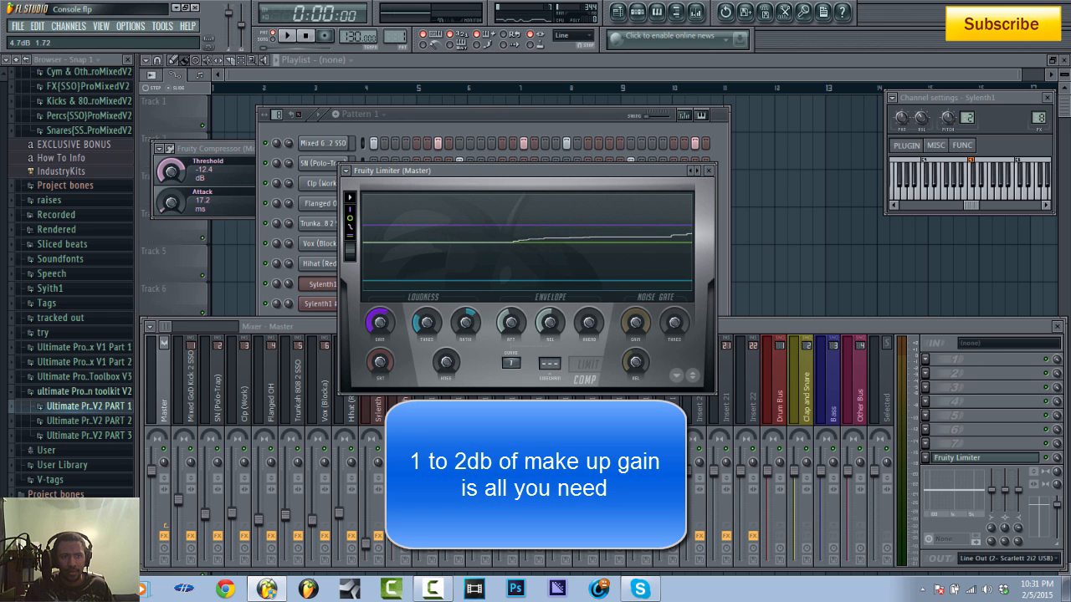
left_click(384, 324, "alt")
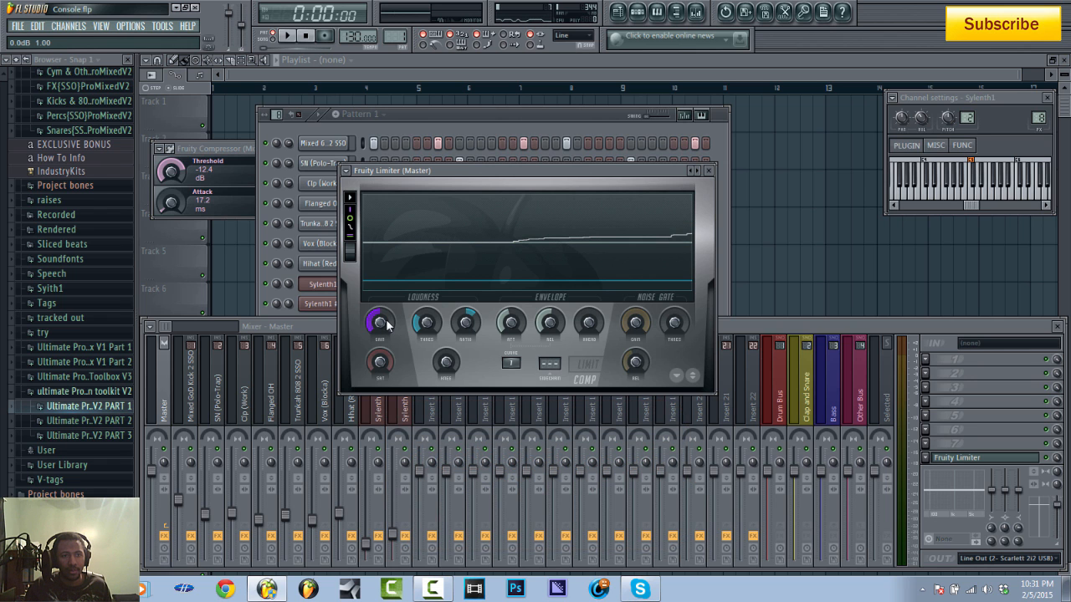
left_click_drag(387, 325, 386, 314)
- Play the pattern and switch the Master's Fruity Limiter off and on to compare the mix with and without it
key("space")
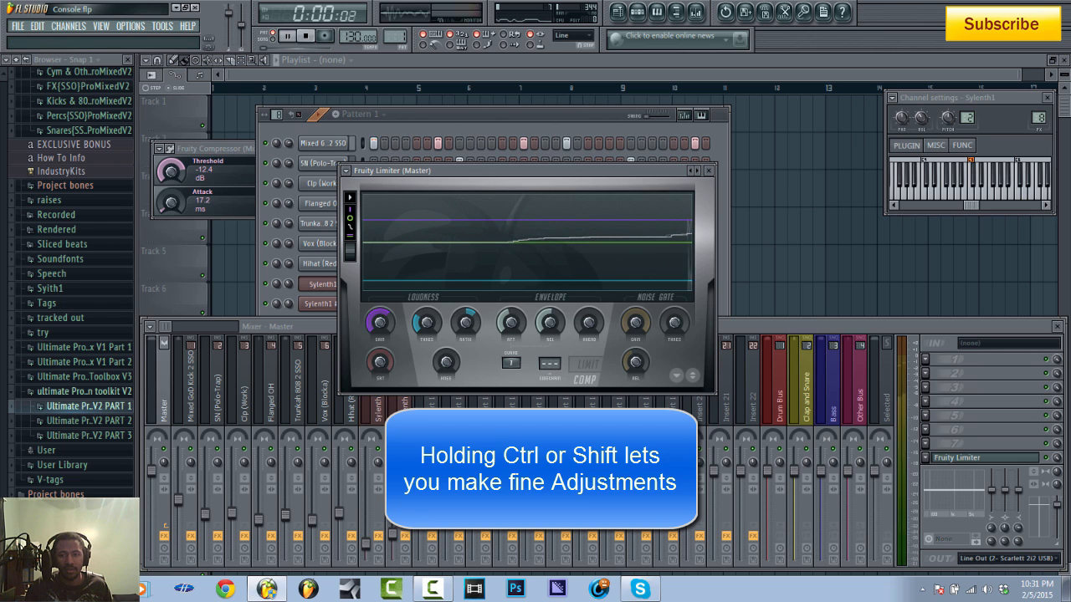
left_click(1052, 465)
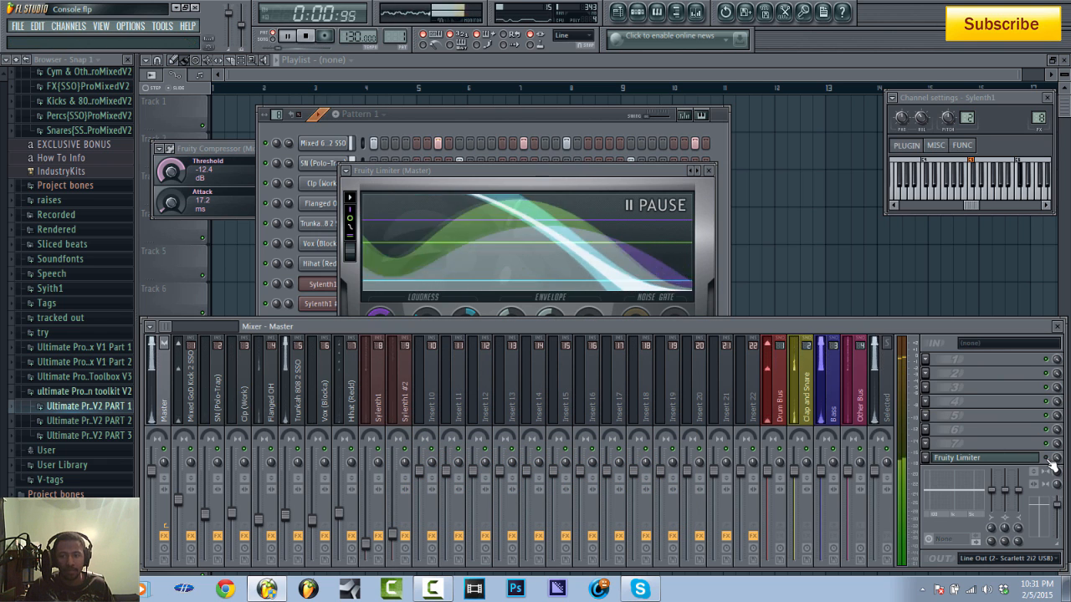
left_click(1052, 465)
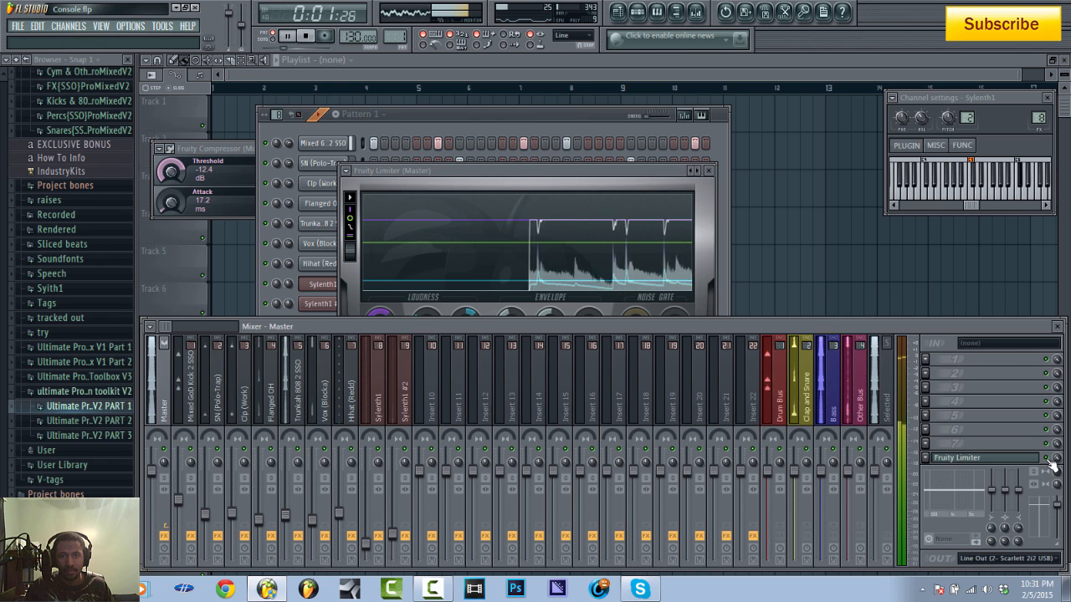
key("space")
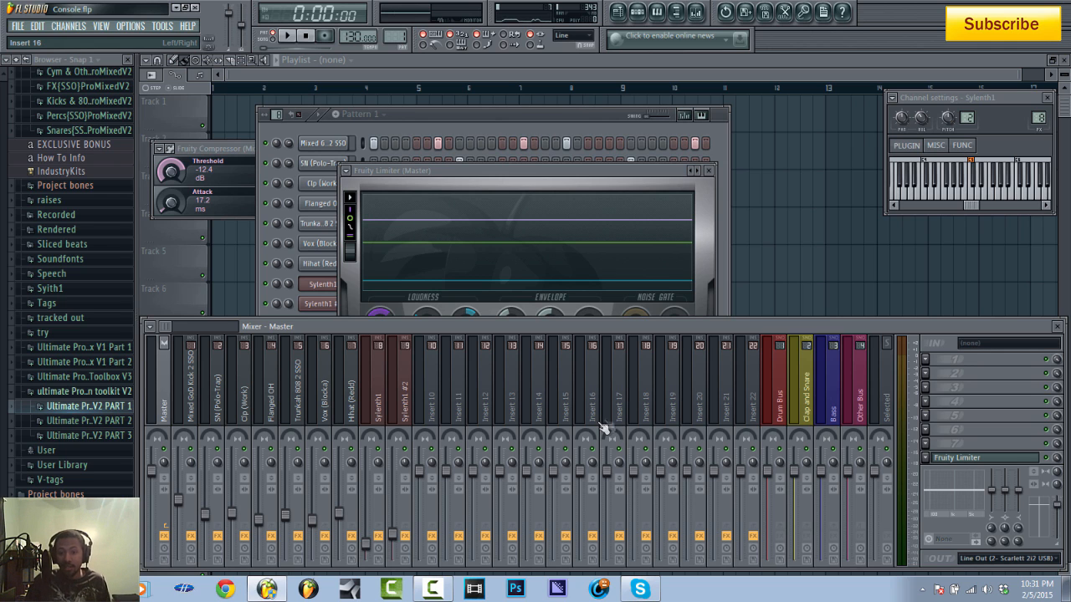
- Go through the Drum Bus, Clap and Snare, Bass and Other Bus tracks and back to review the buses
left_click(783, 416)
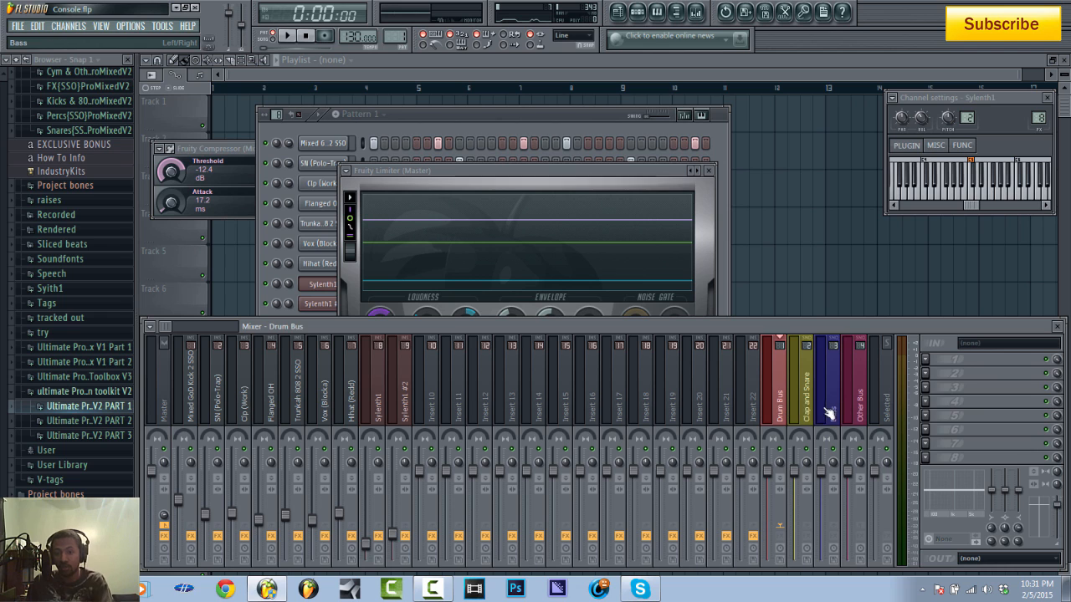
left_click(808, 414)
left_click(831, 415)
left_click(854, 410)
left_click(831, 408)
left_click(806, 405)
left_click(783, 401)
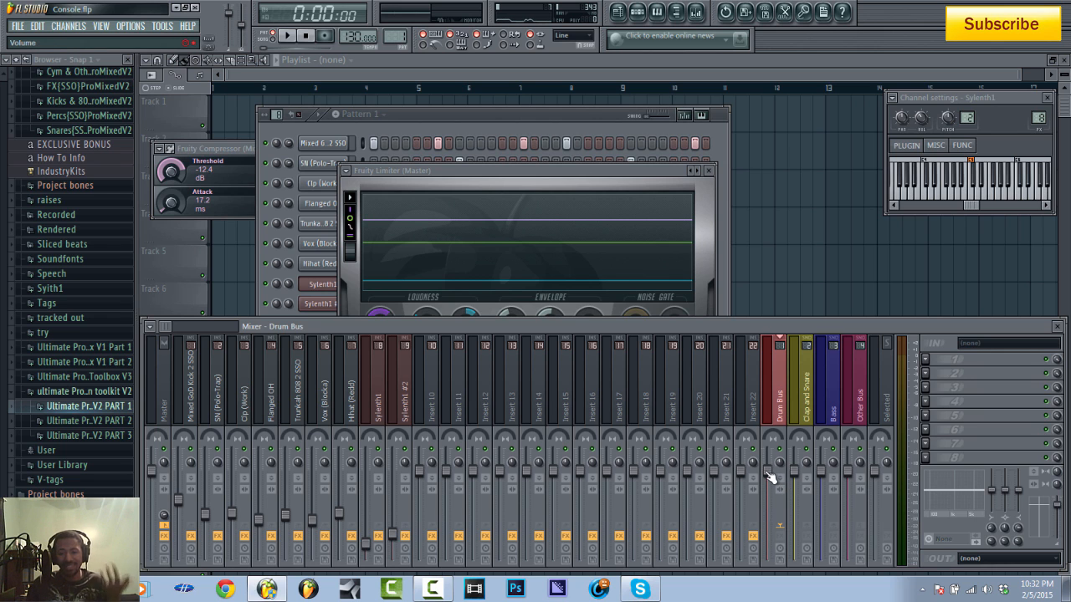
- Play the pattern, try the Clap and Snare bus fader at a lower level, reset it and stop playback
left_click(793, 481)
key("space")
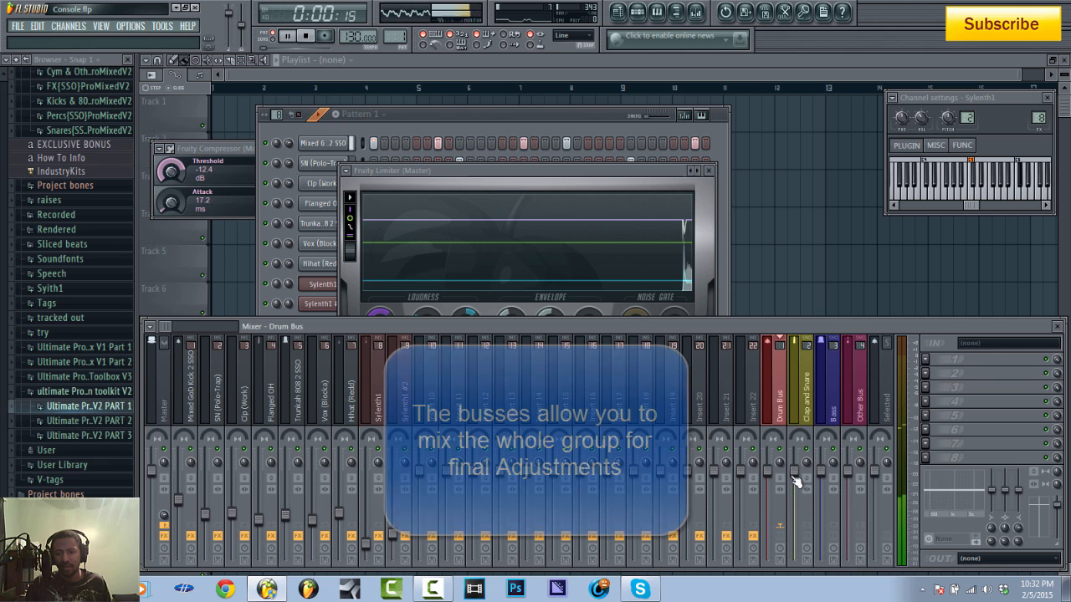
left_click_drag(794, 473, 794, 519)
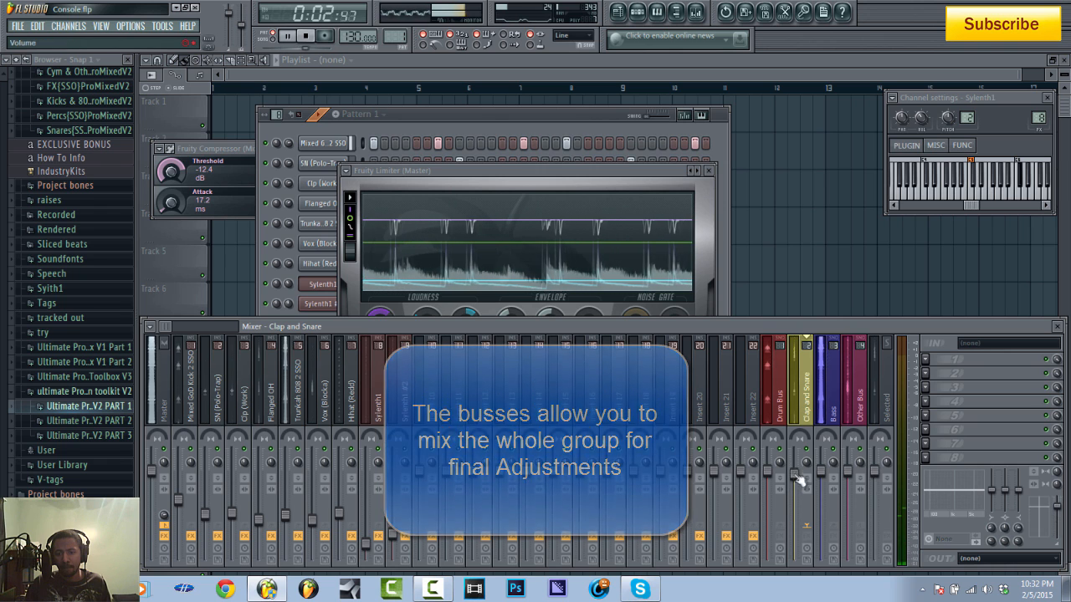
right_click(793, 520)
left_click(820, 414)
key("space")
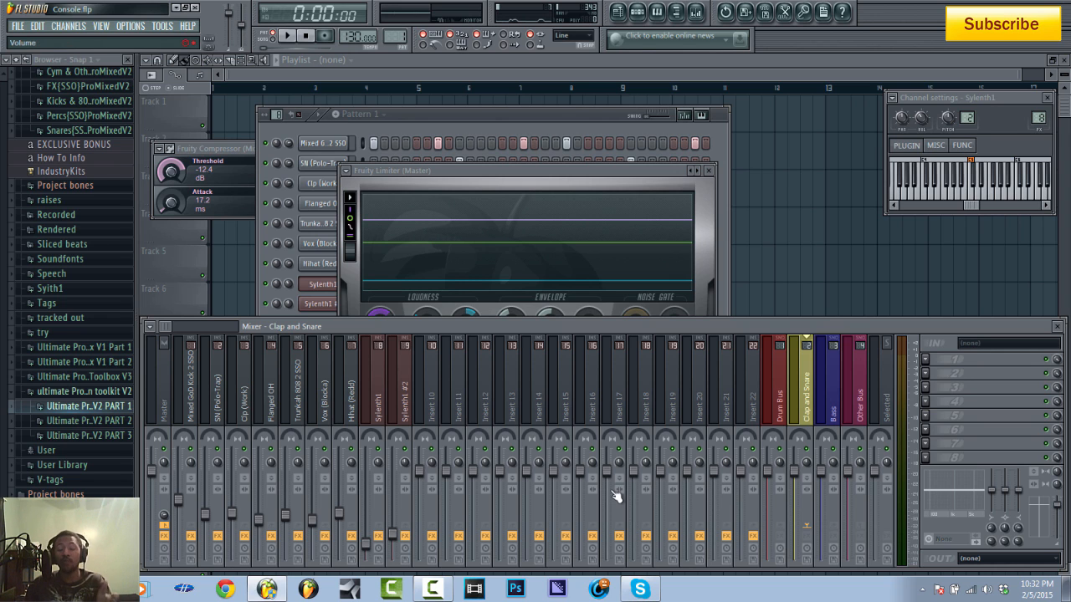
- Go through the Bass, Other Bus, Clap and Snare and Drum Bus tracks in the mixer
left_click(830, 411)
left_click(855, 410)
left_click(809, 406)
left_click(779, 399)
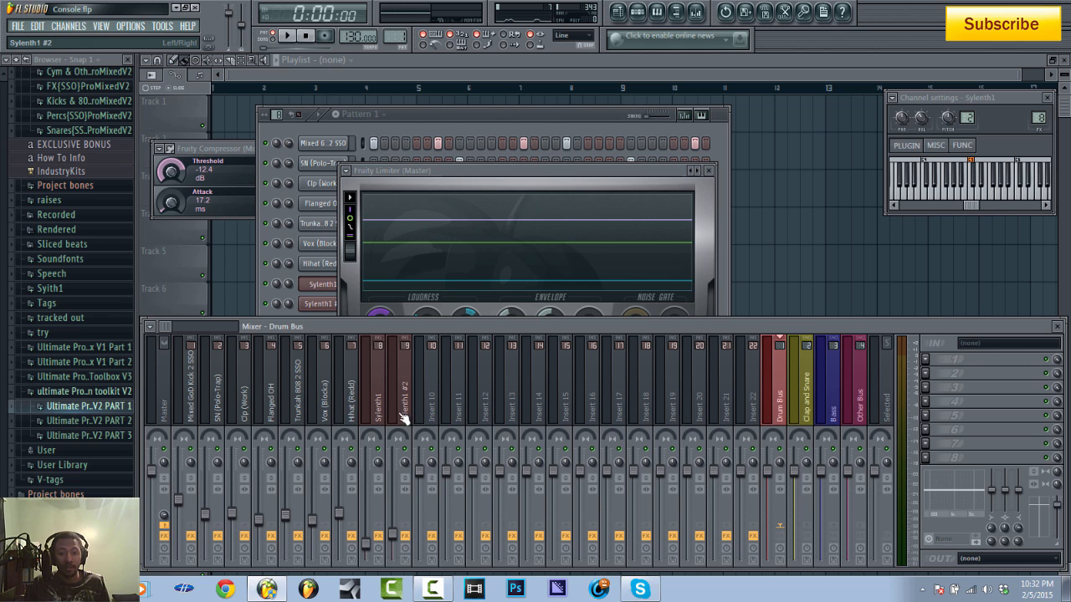
- Start a new project from the Red Console template
left_click(460, 119)
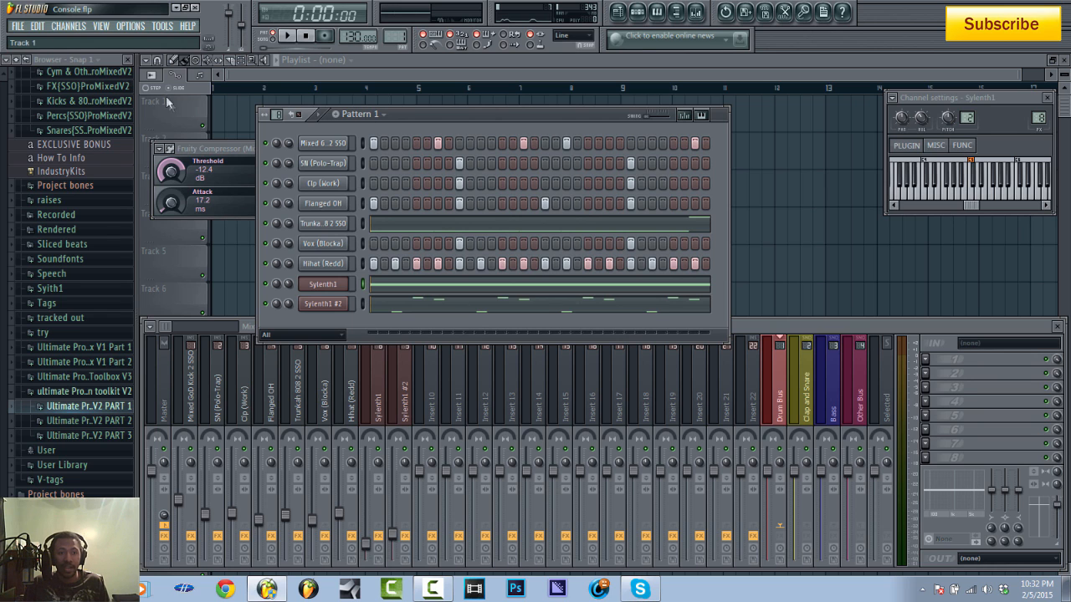
left_click(18, 26)
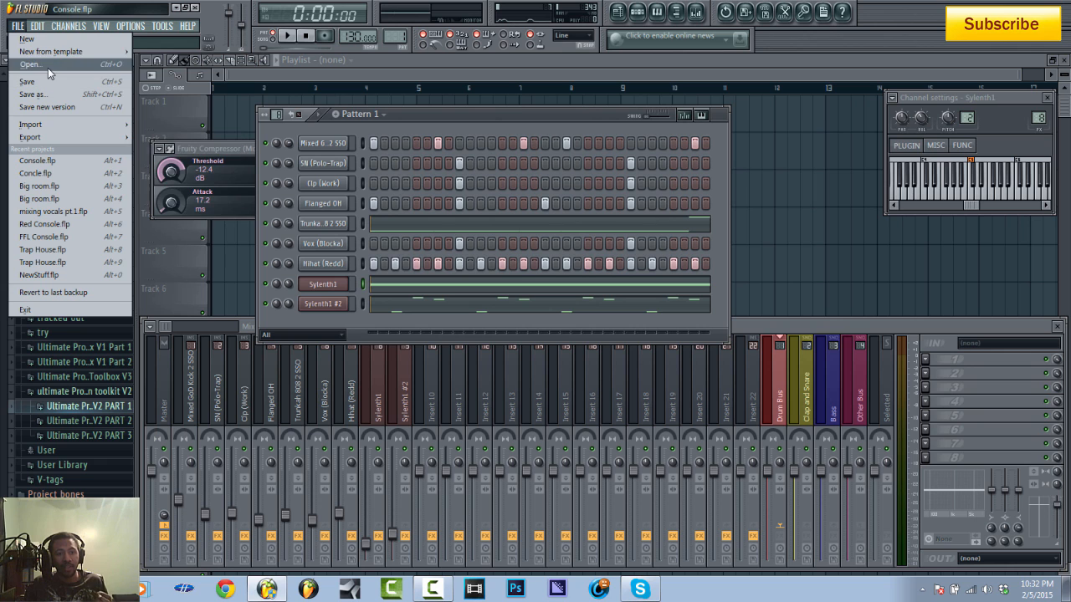
mouse_move(54, 52)
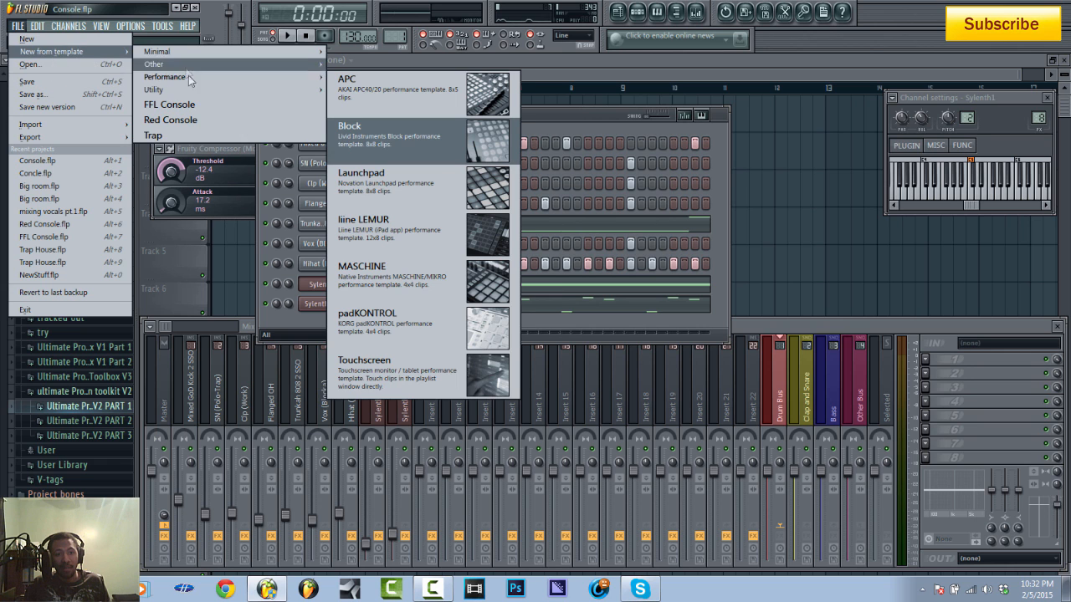
left_click(197, 120)
left_click(505, 329)
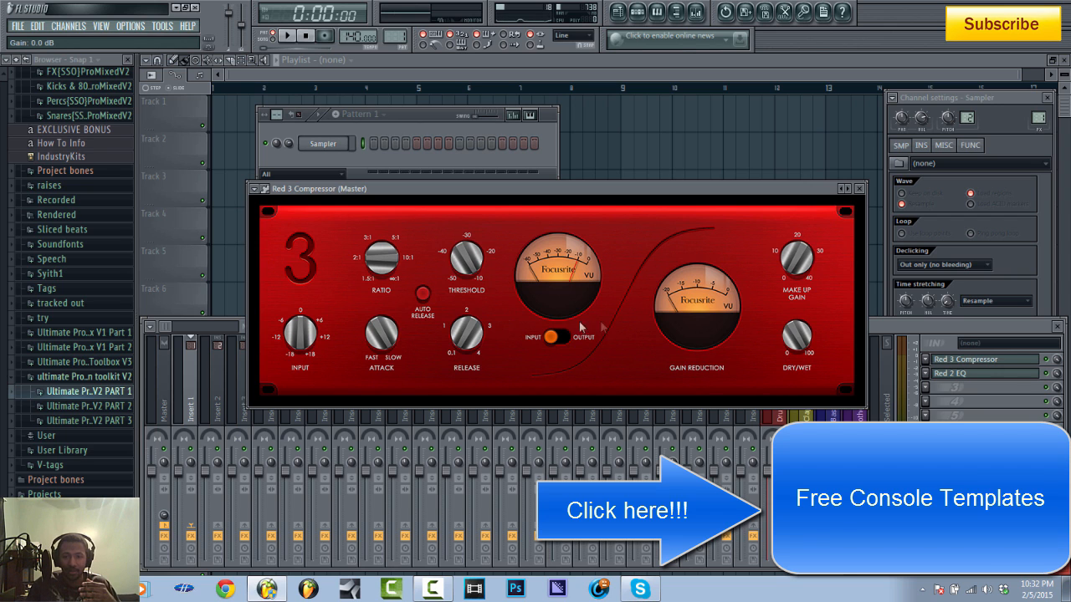
- Close the Red 3 Compressor window and go through several insert tracks to review their effect slots
left_click(859, 189)
left_click(223, 392)
left_click(235, 395)
left_click(324, 402)
left_click(432, 403)
left_click(509, 397)
left_click(640, 405)
- Select the Master track, open its Red 3 Compressor for inspection and close it again
left_click(164, 393)
left_click(979, 458)
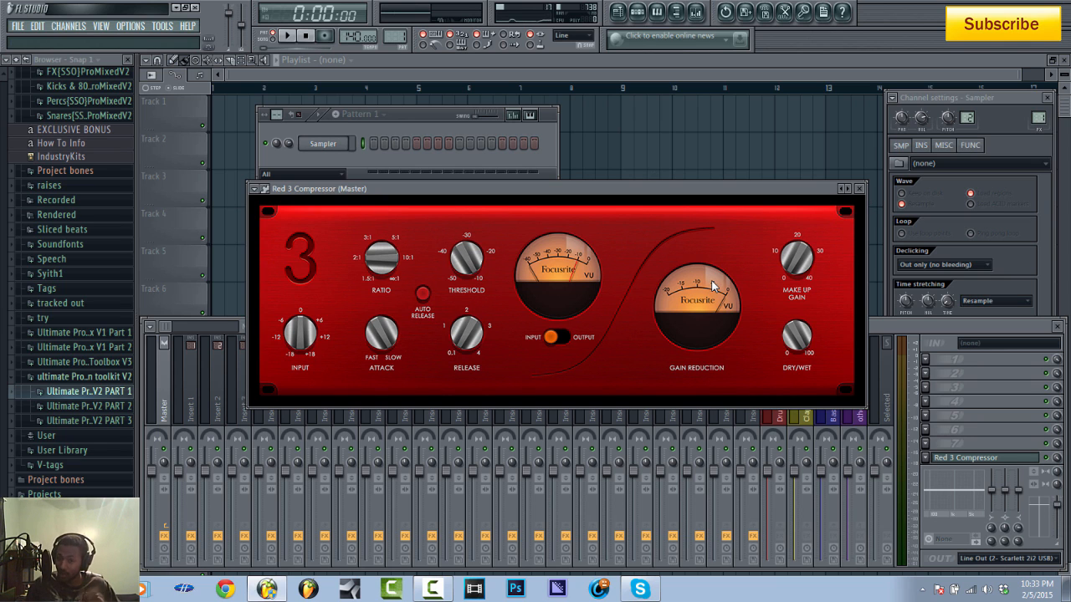
left_click(860, 189)
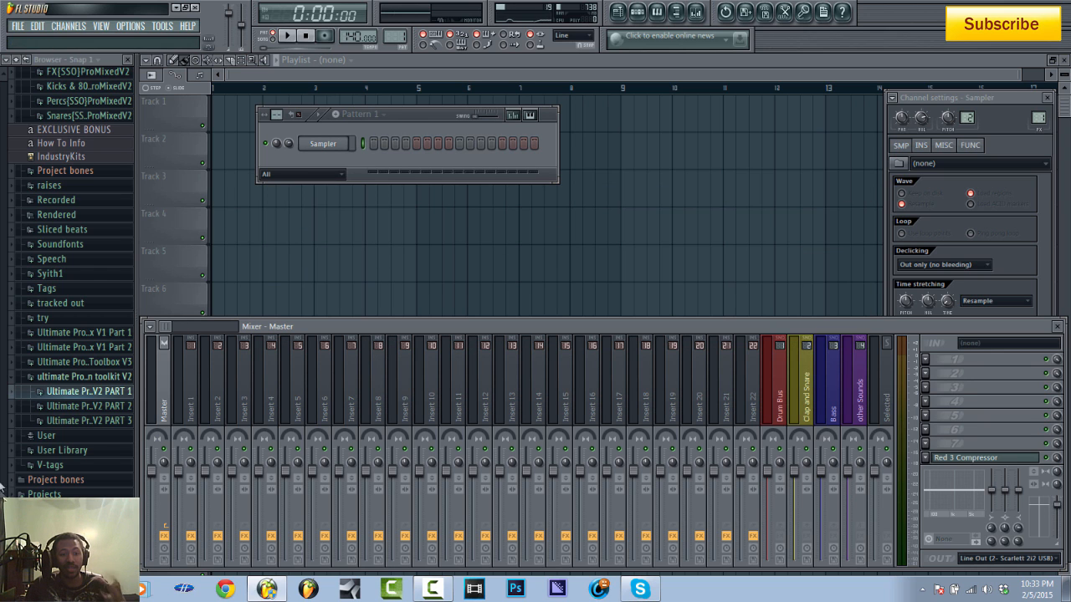
- Browse the saved mixer track states and load the FL Console preset onto Insert 6
scroll(2, 488, "up", 5)
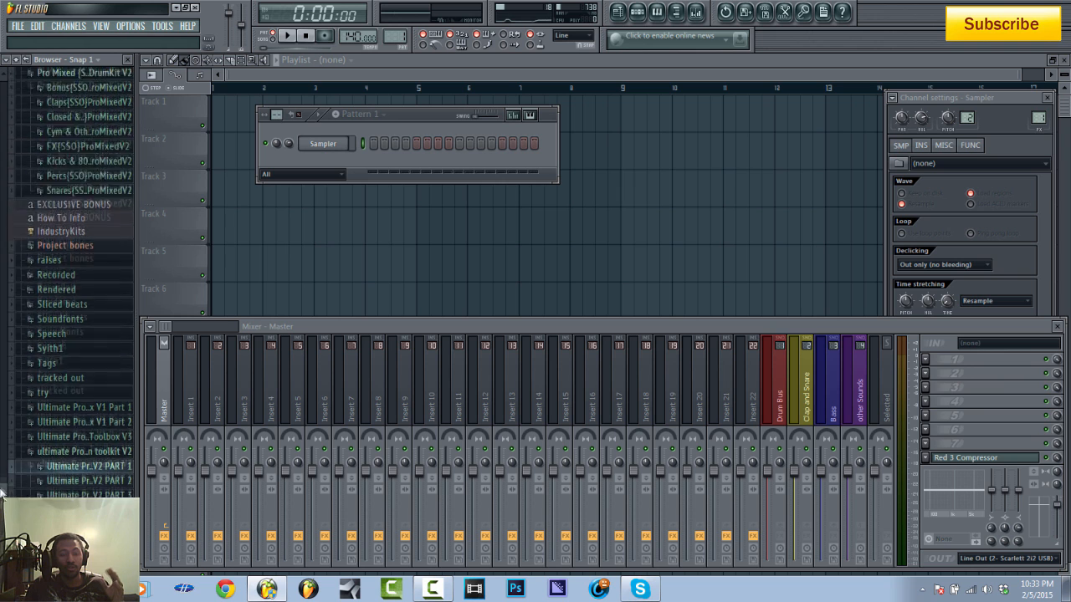
scroll(2, 488, "up", 1)
left_click_drag(3, 488, 4, 282)
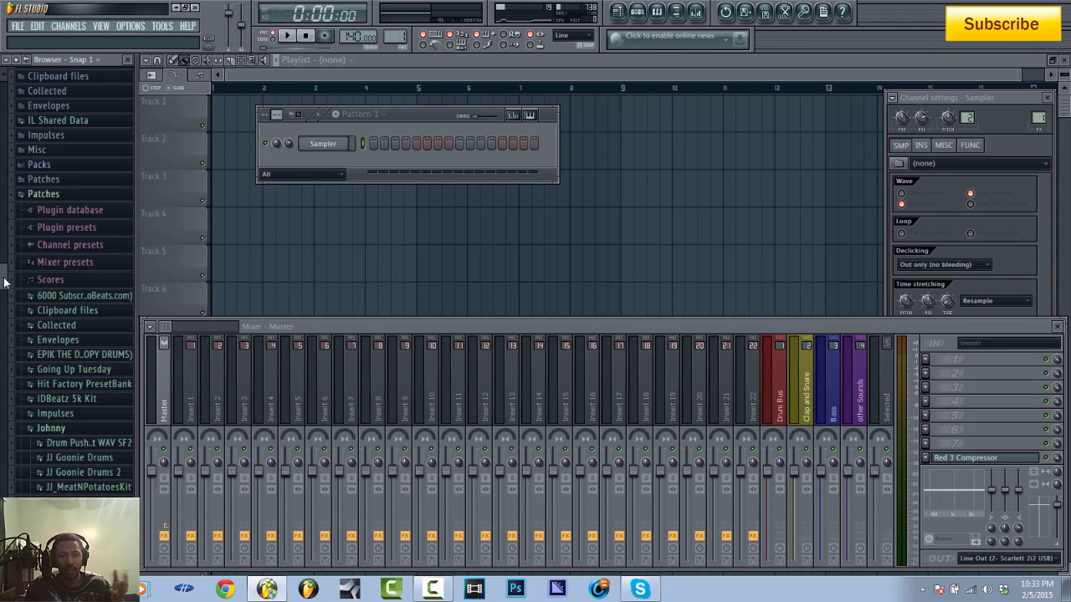
left_click(154, 329)
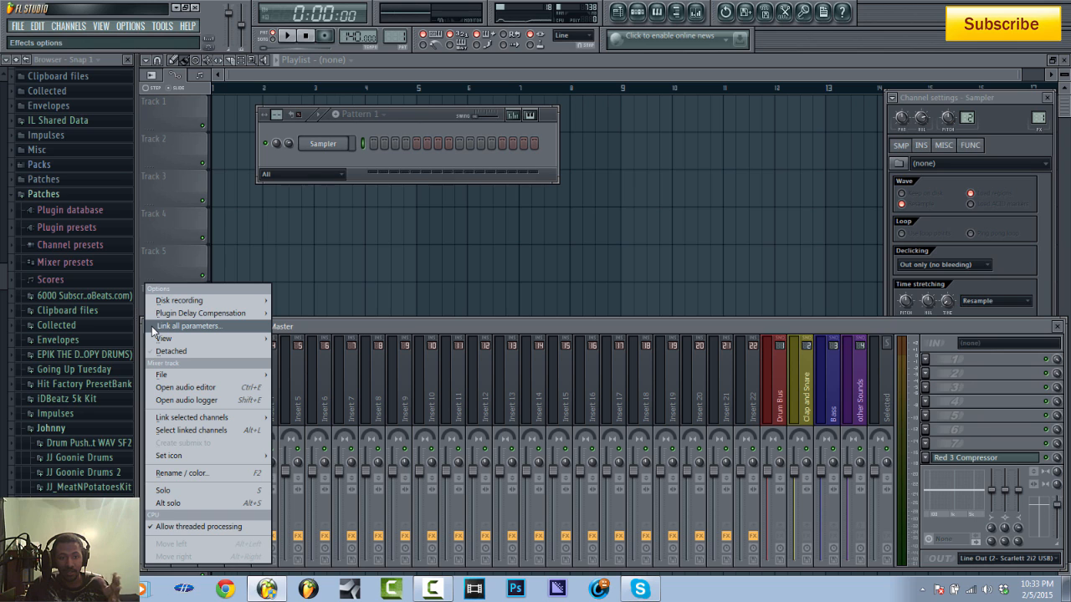
left_click(341, 325)
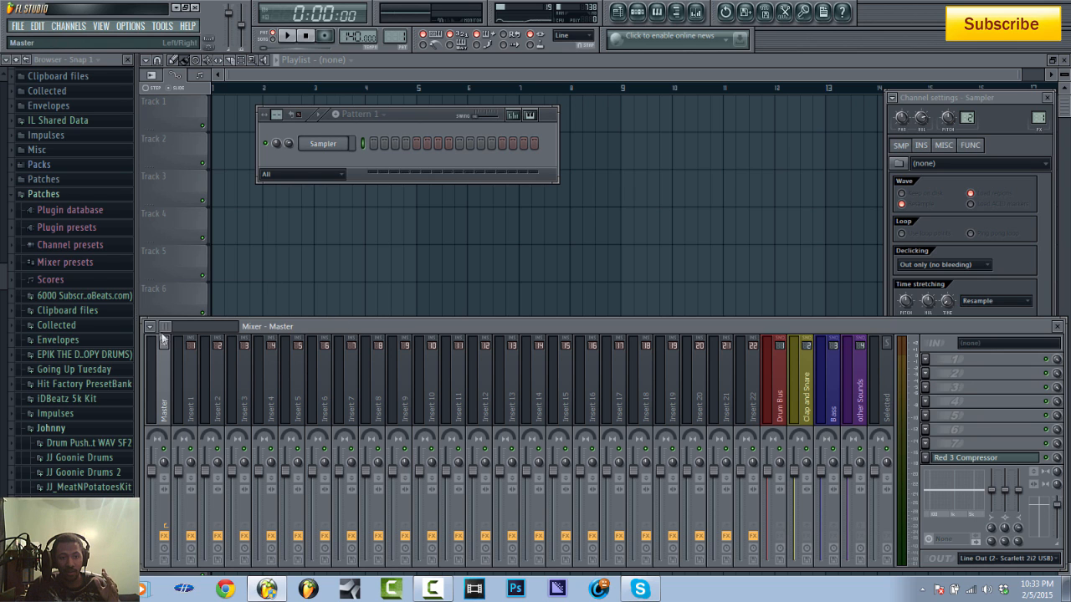
left_click(151, 328)
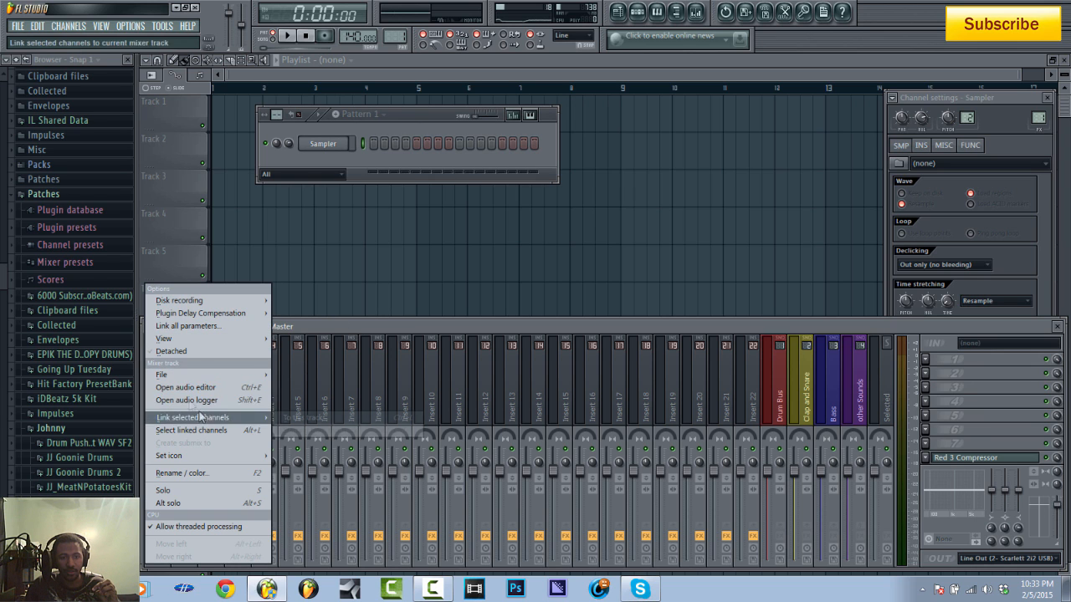
mouse_move(199, 377)
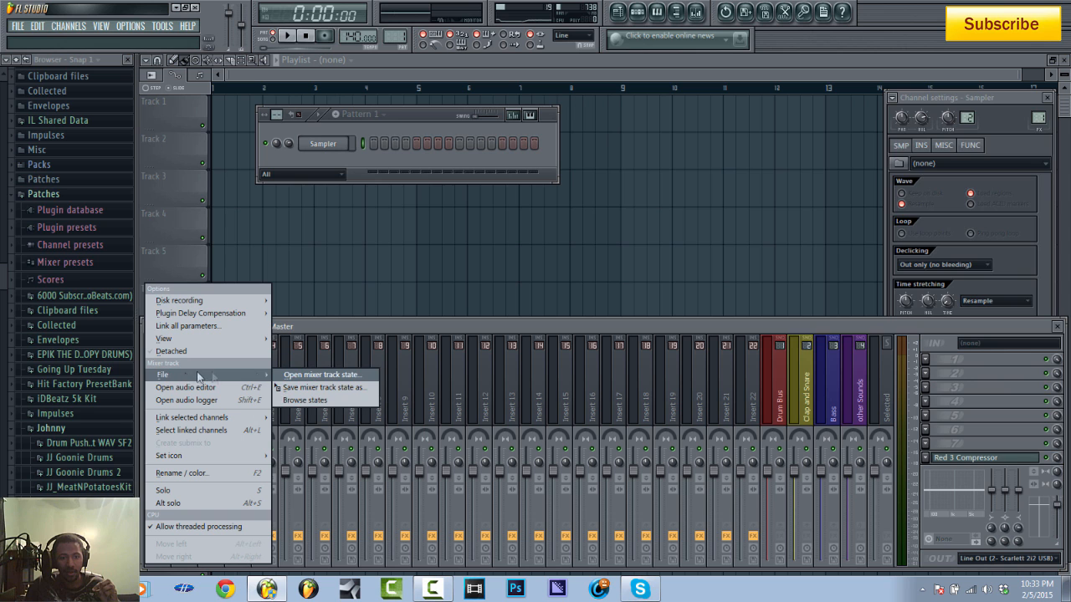
left_click(343, 399)
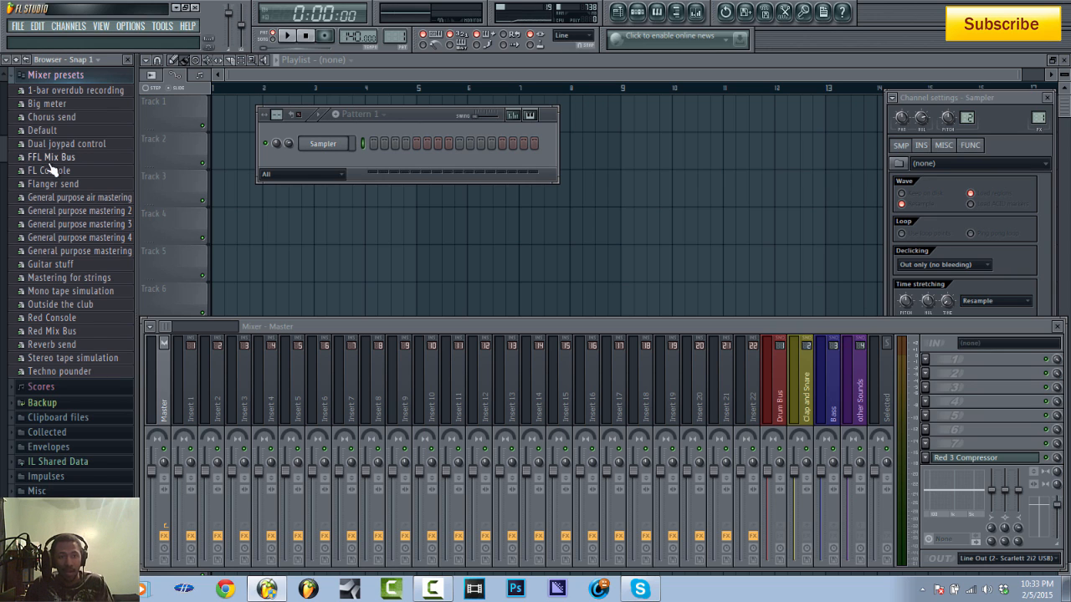
left_click_drag(50, 171, 322, 384)
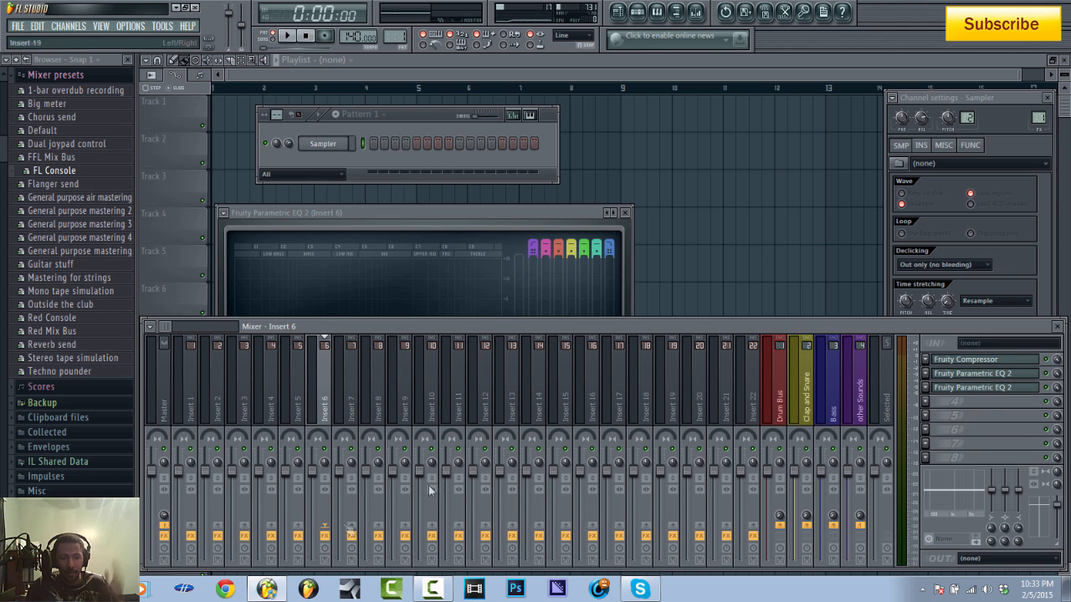
- Switch to Windows Explorer at the Image-Line program folder and open the FL Studio 11 folder
left_click(266, 589)
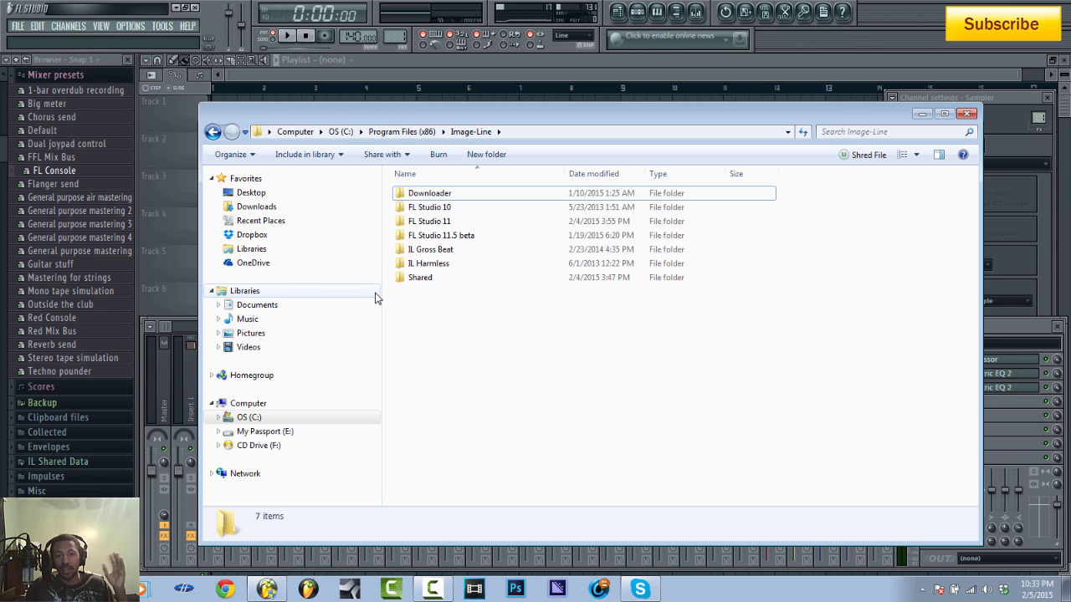
left_click(447, 221)
left_click(447, 222)
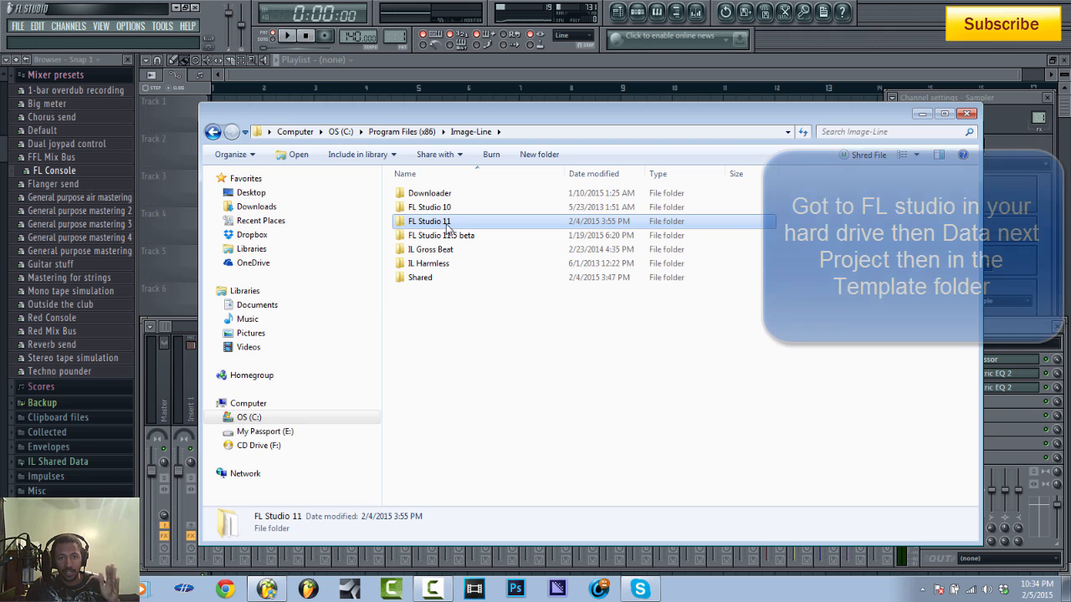
left_click(502, 221)
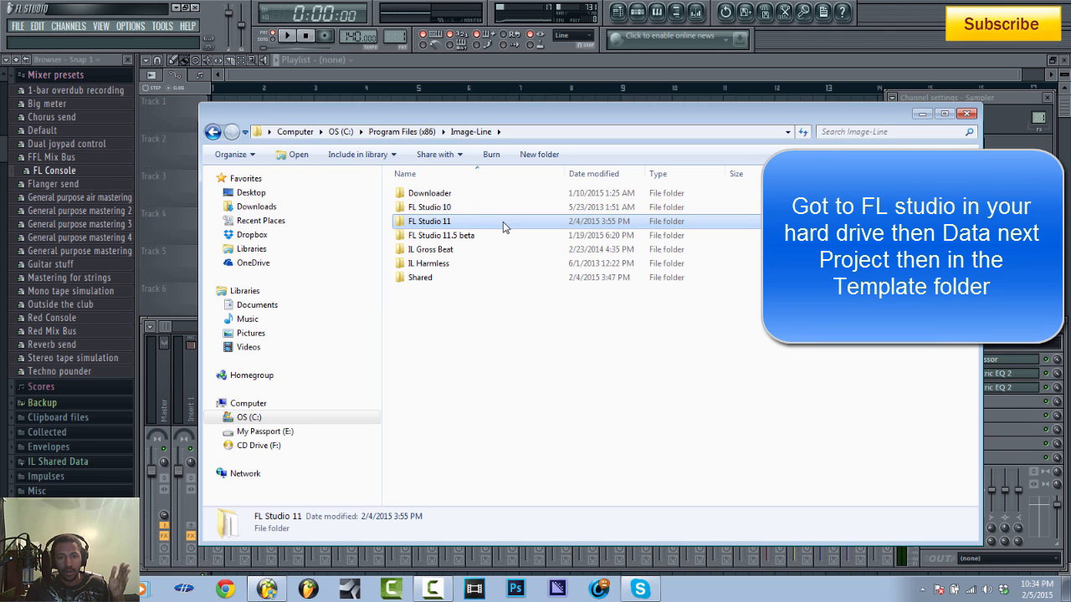
double_click(503, 221)
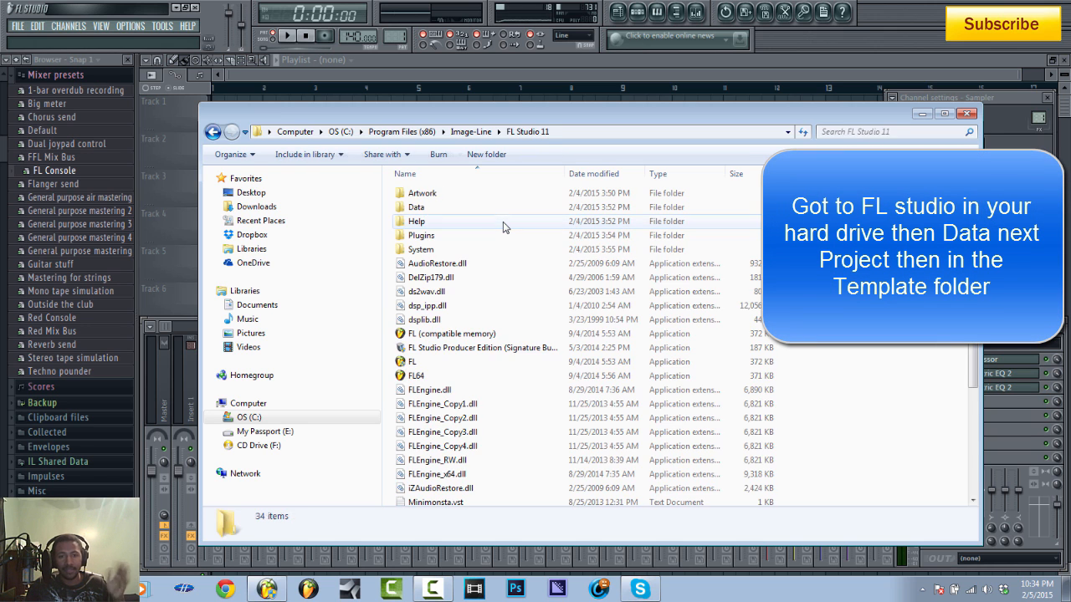
- Open the Templates folder under Data > Projects, look inside its Custum folder and return to Templates
double_click(418, 207)
double_click(435, 236)
scroll(456, 355, "down", 6)
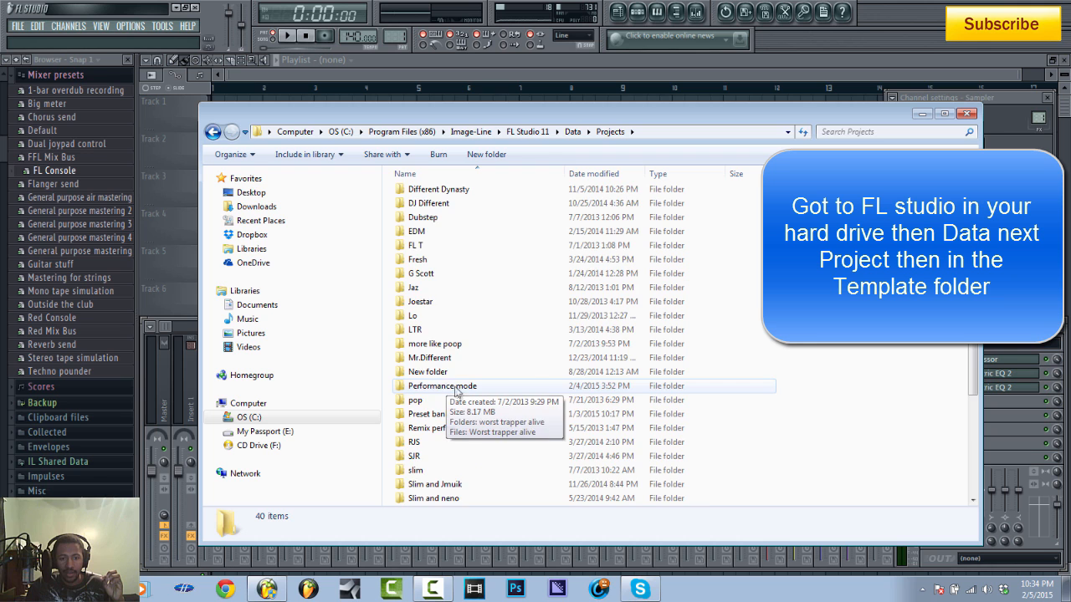
scroll(443, 356, "up", 2)
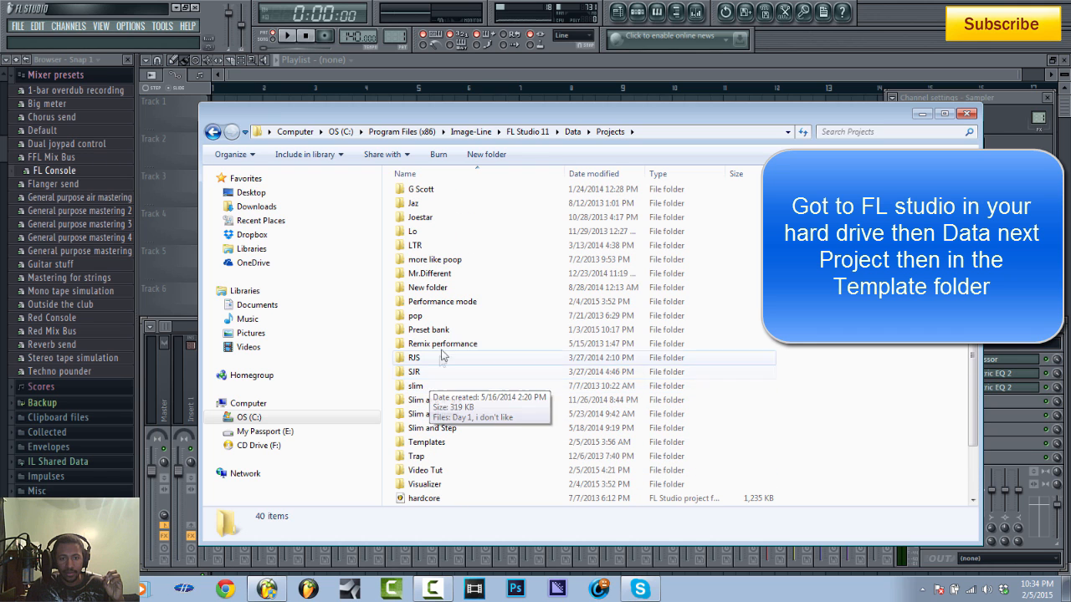
left_click(434, 445)
double_click(434, 445)
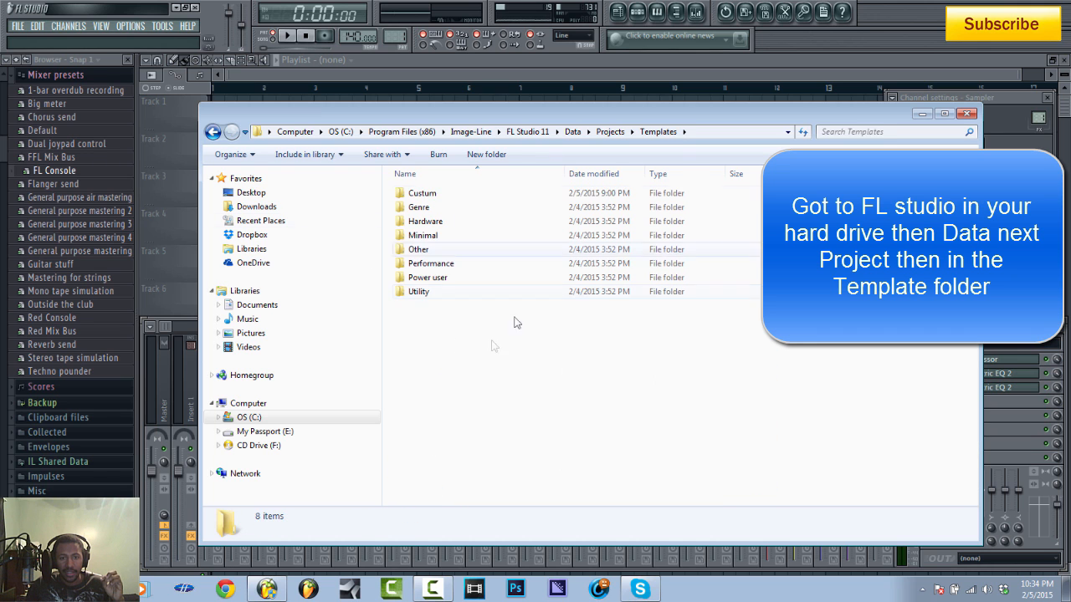
double_click(411, 192)
key("BackSpace")
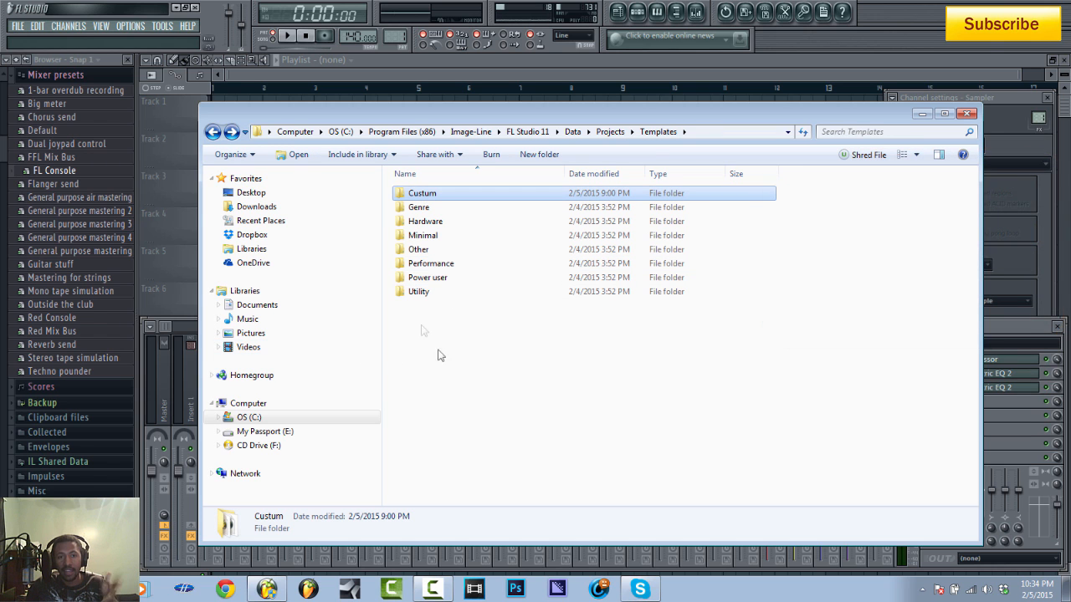
- Return to the Data folder, open Patches > Mixer presets to view the preset files, and close Windows Explorer
left_click(215, 133)
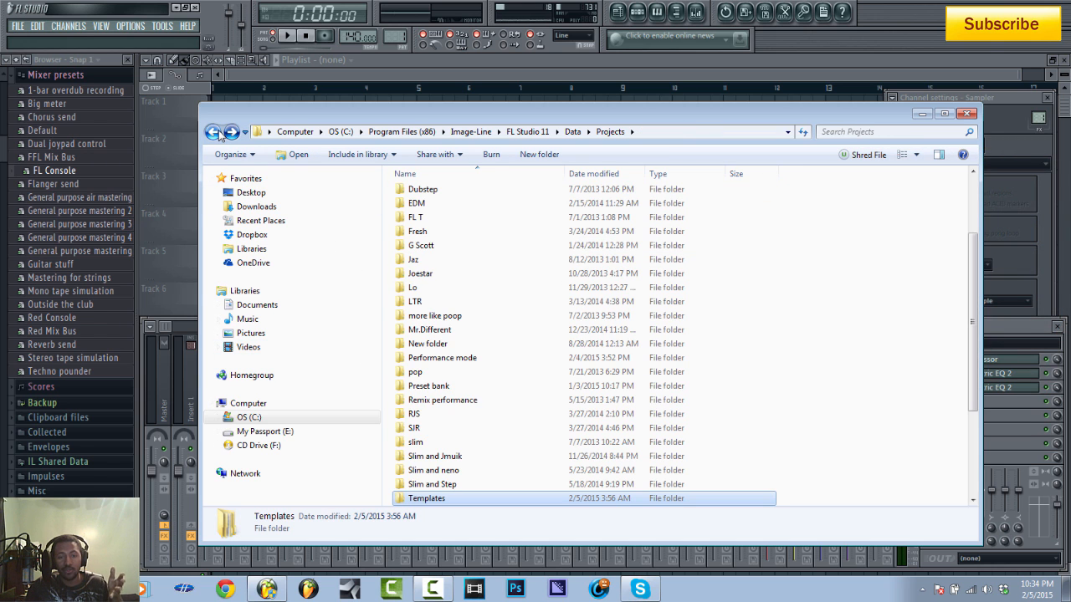
left_click(214, 132)
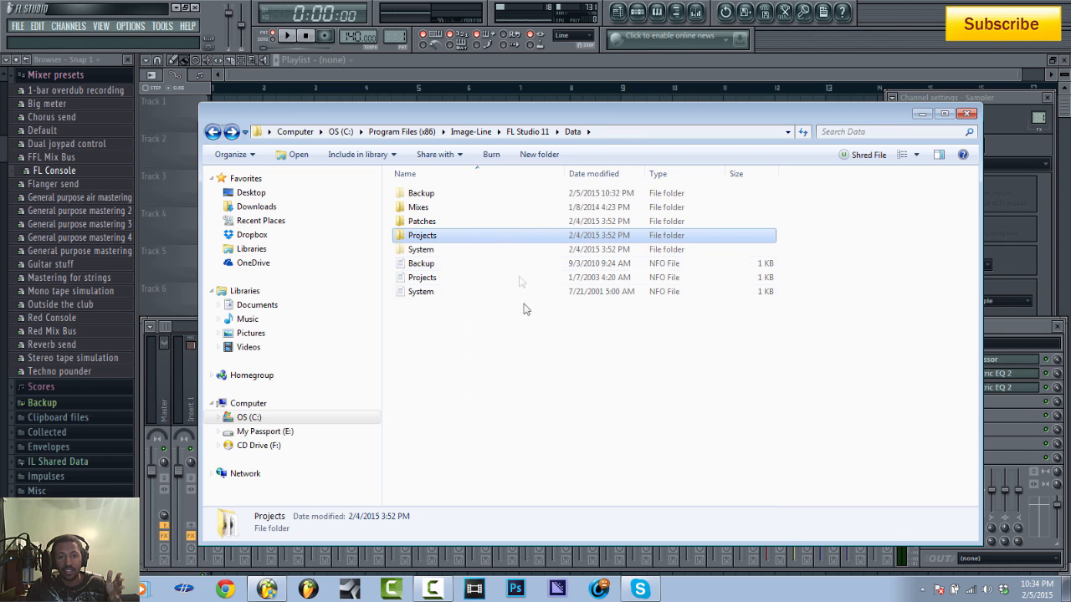
double_click(448, 222)
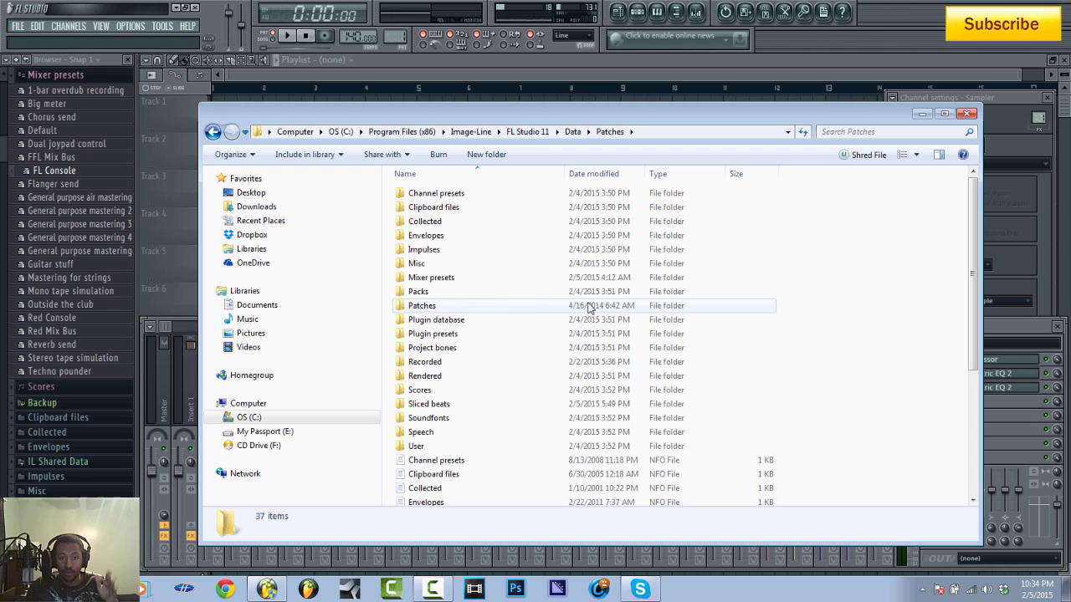
double_click(461, 279)
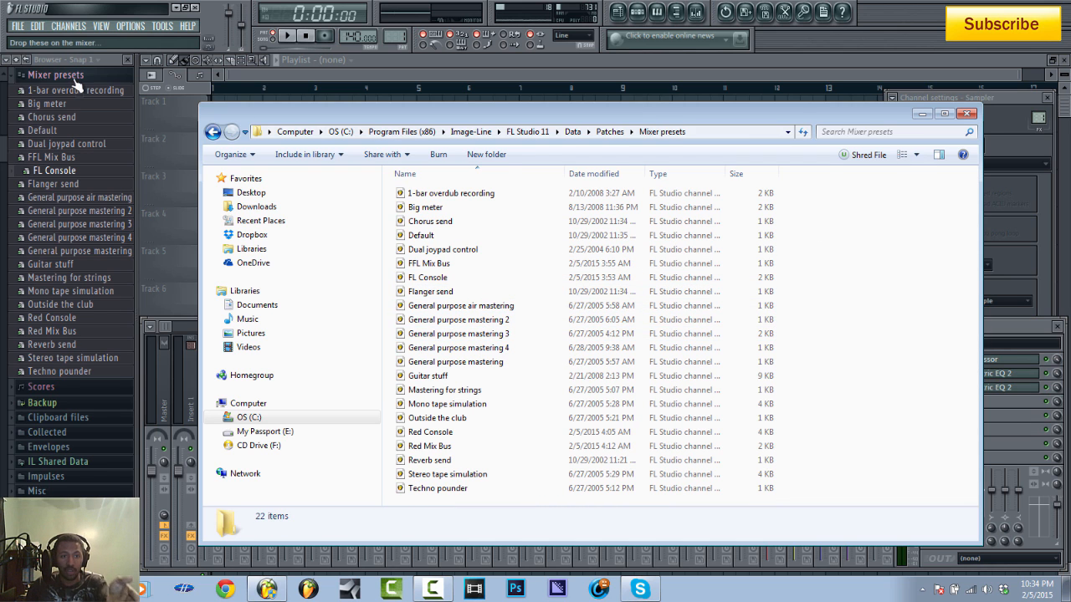
left_click(969, 114)
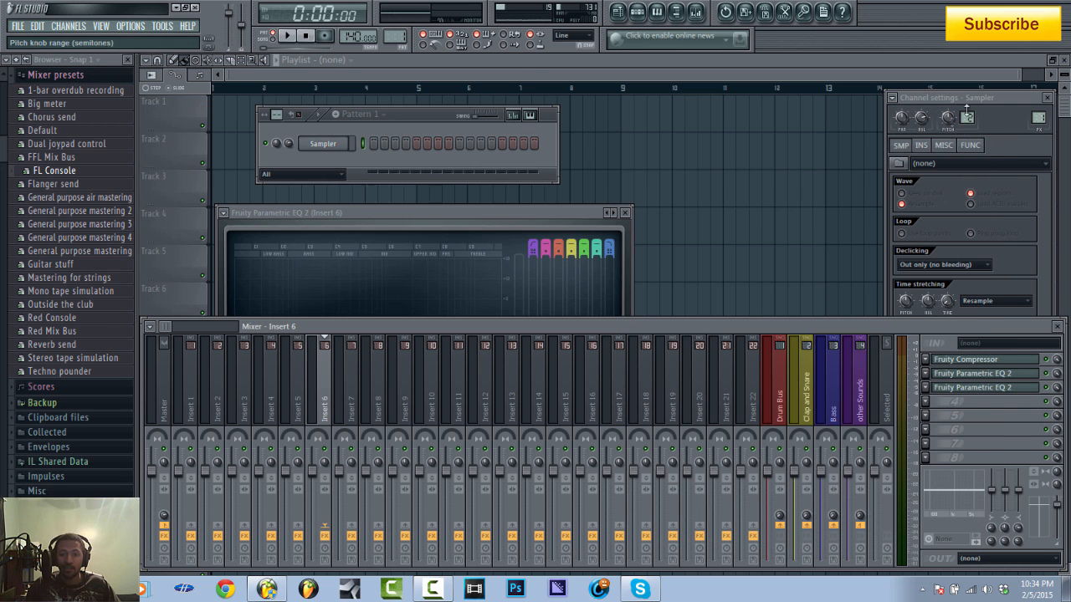